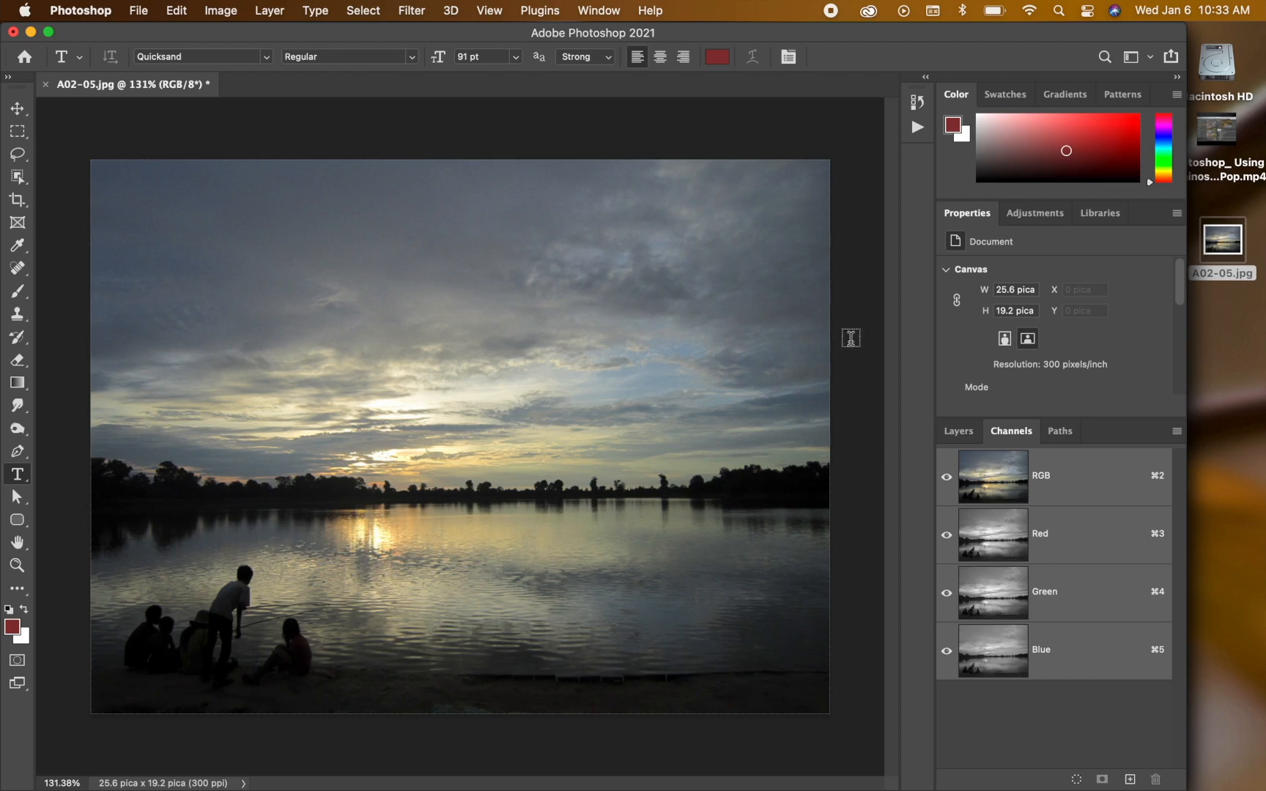
Play the Luminosity Masks action on the sunset photo to generate the highlight and shadow mask channels
left_click(589, 11)
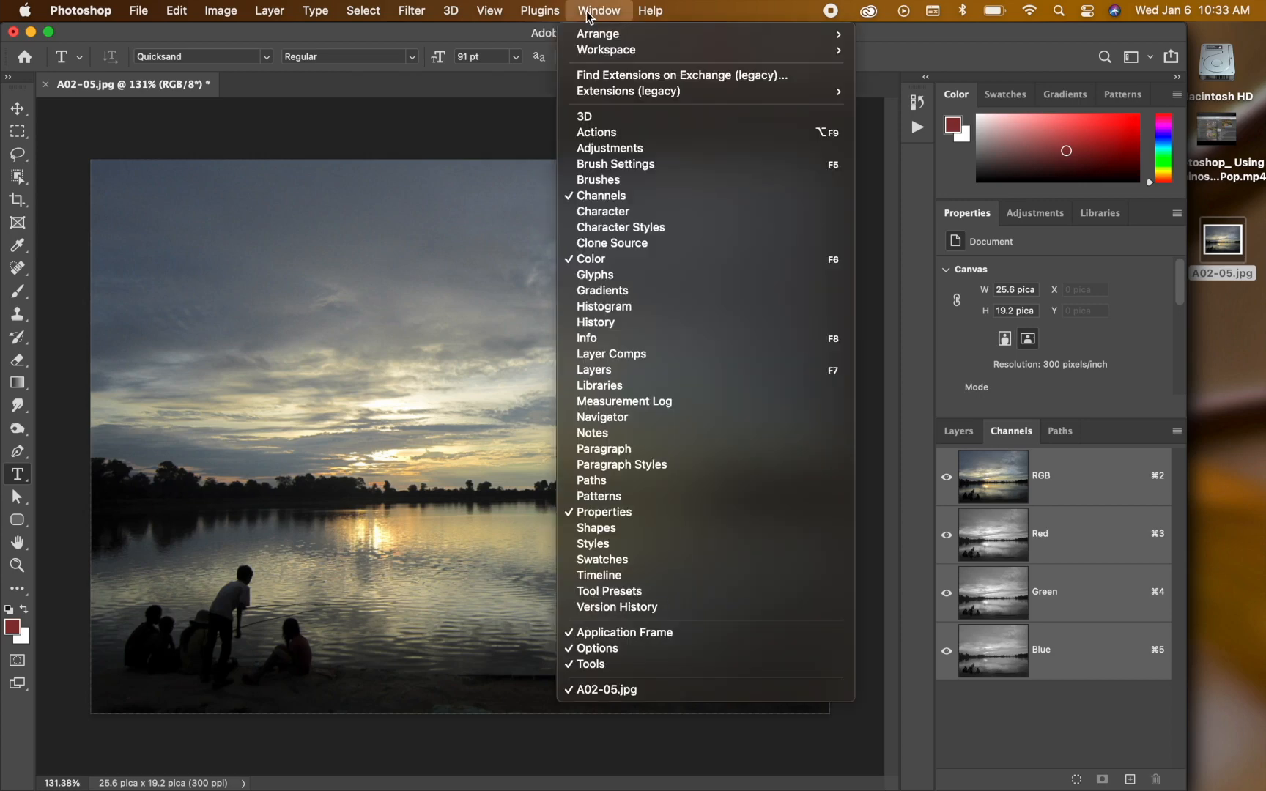
left_click(607, 133)
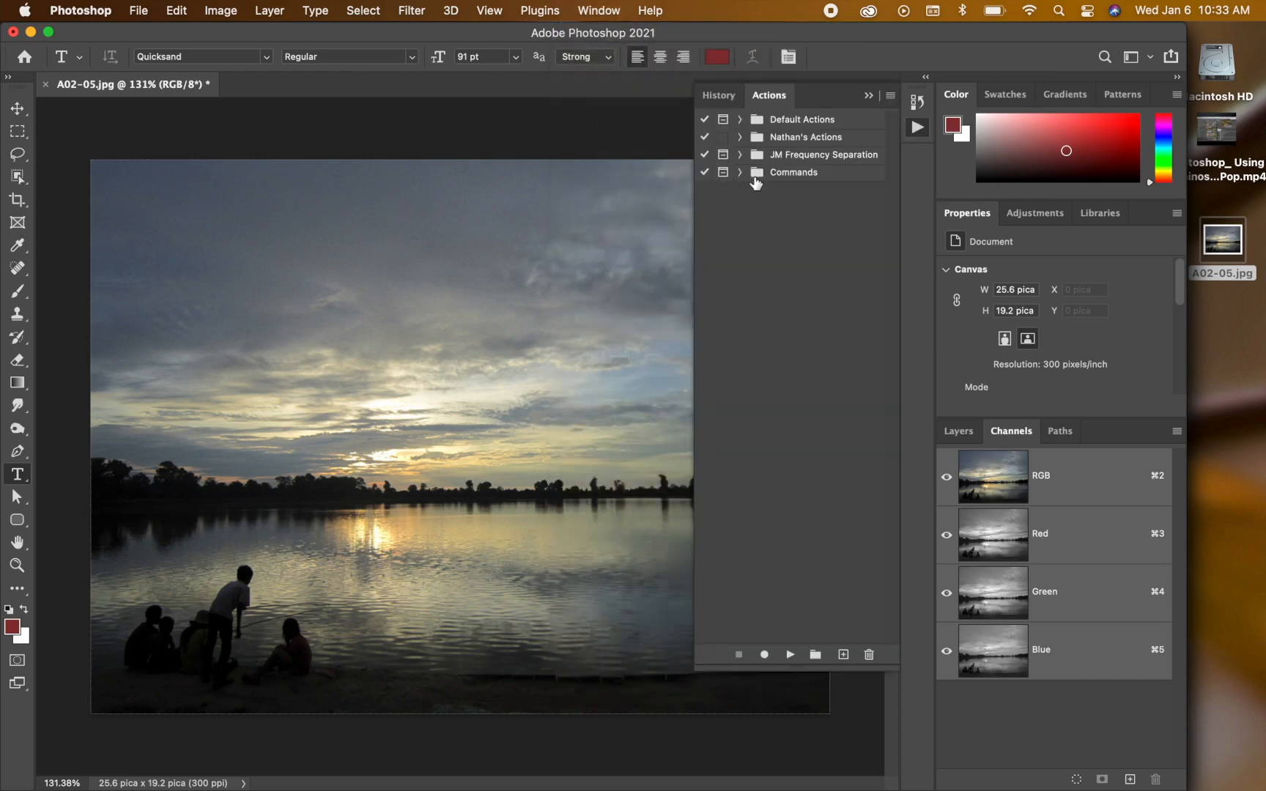
left_click(740, 137)
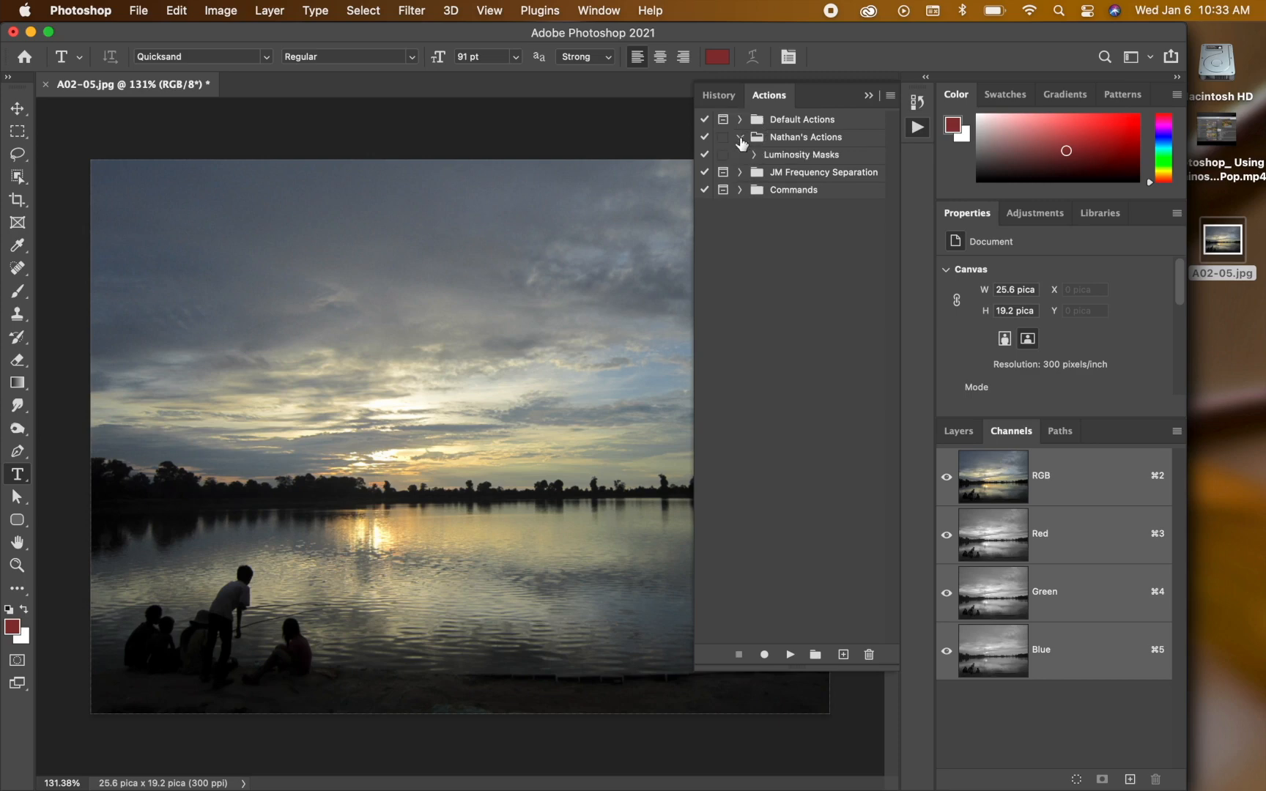
left_click(794, 159)
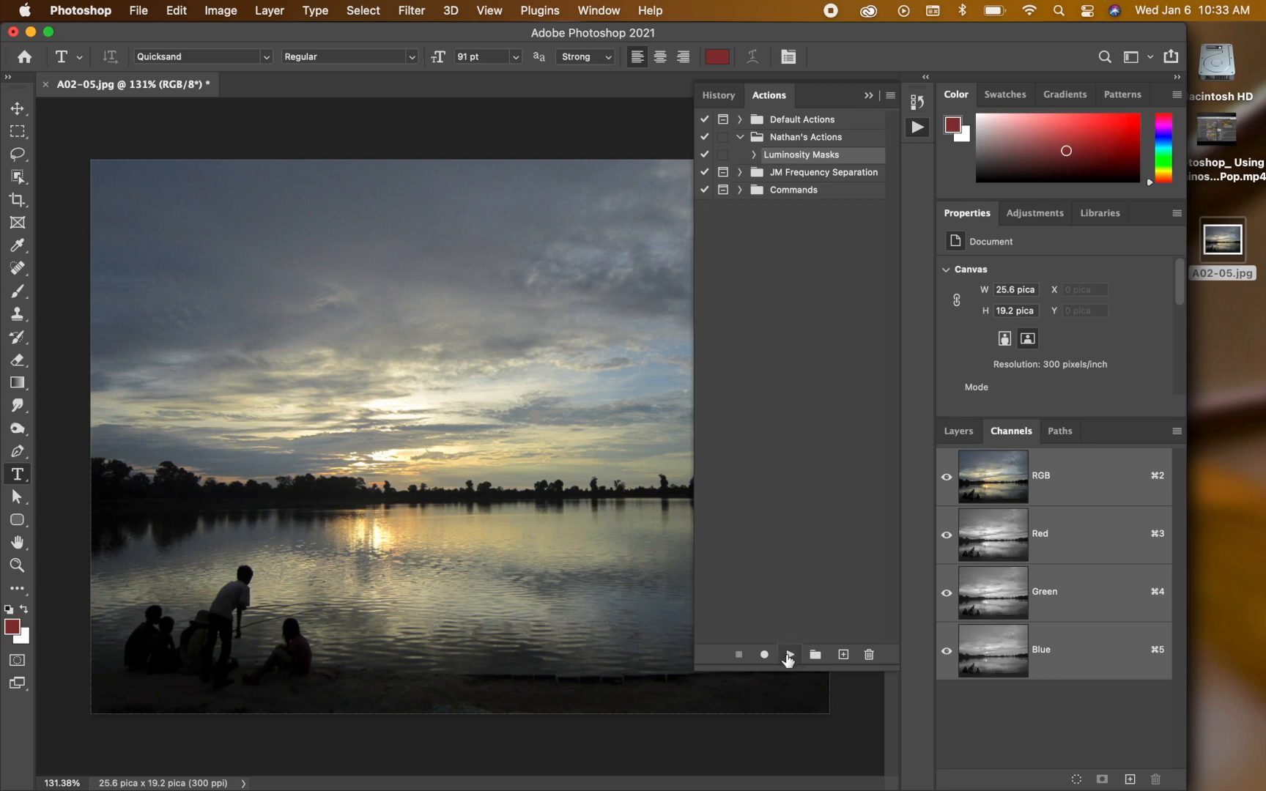
left_click(789, 655)
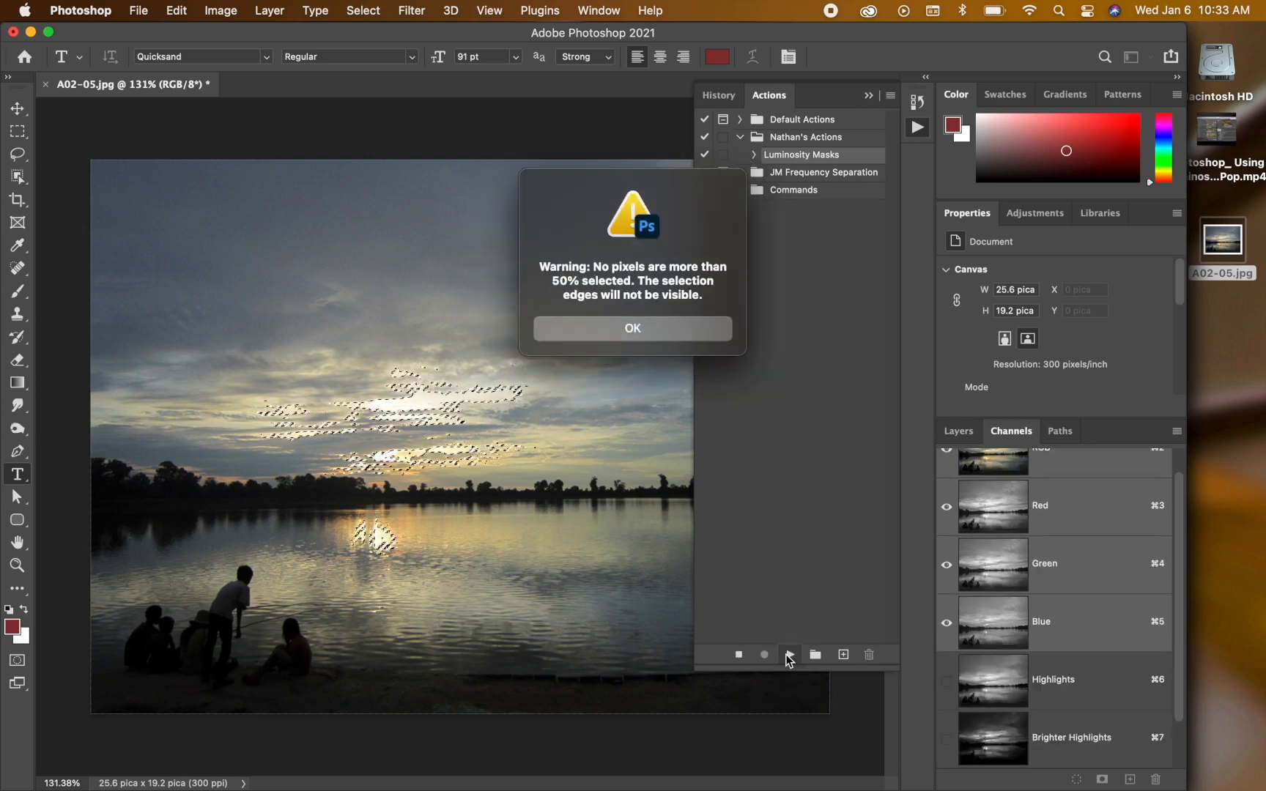
left_click(634, 330)
left_click(633, 331)
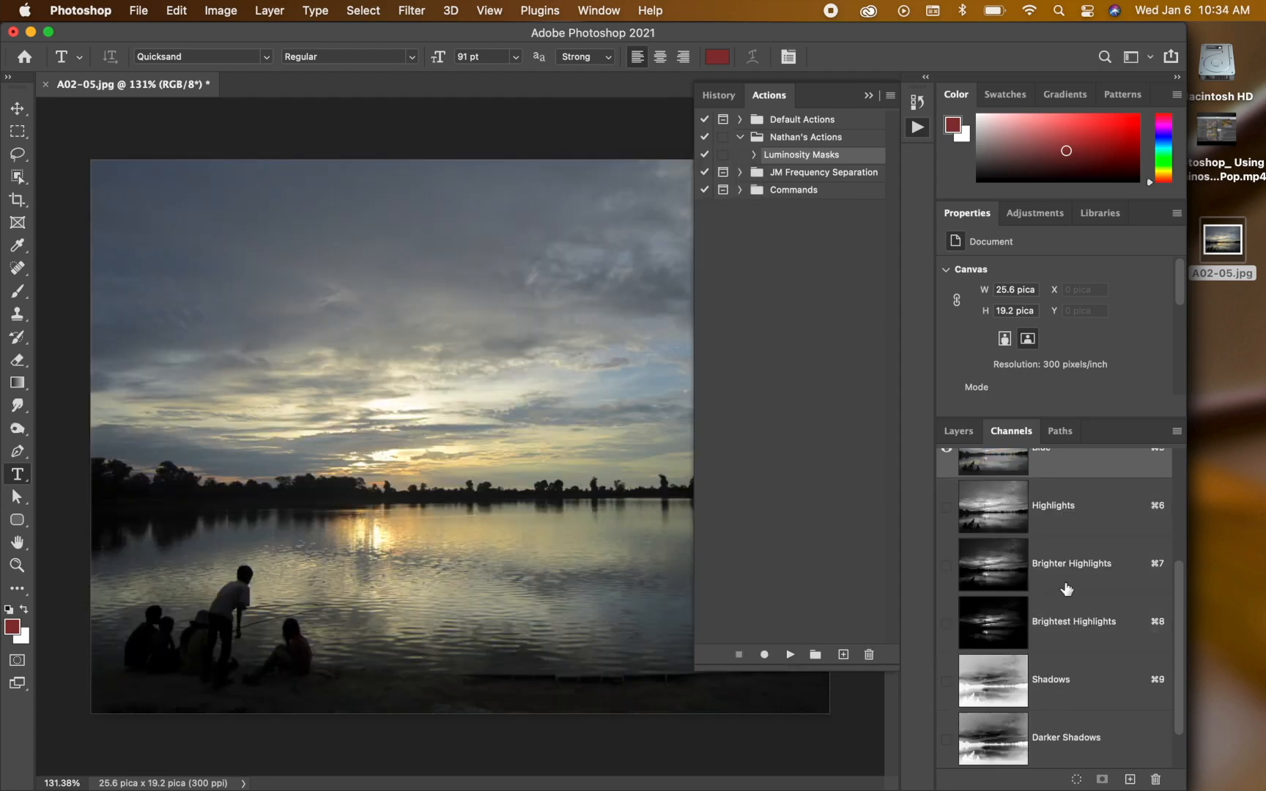
scroll(1067, 589, "up", 1)
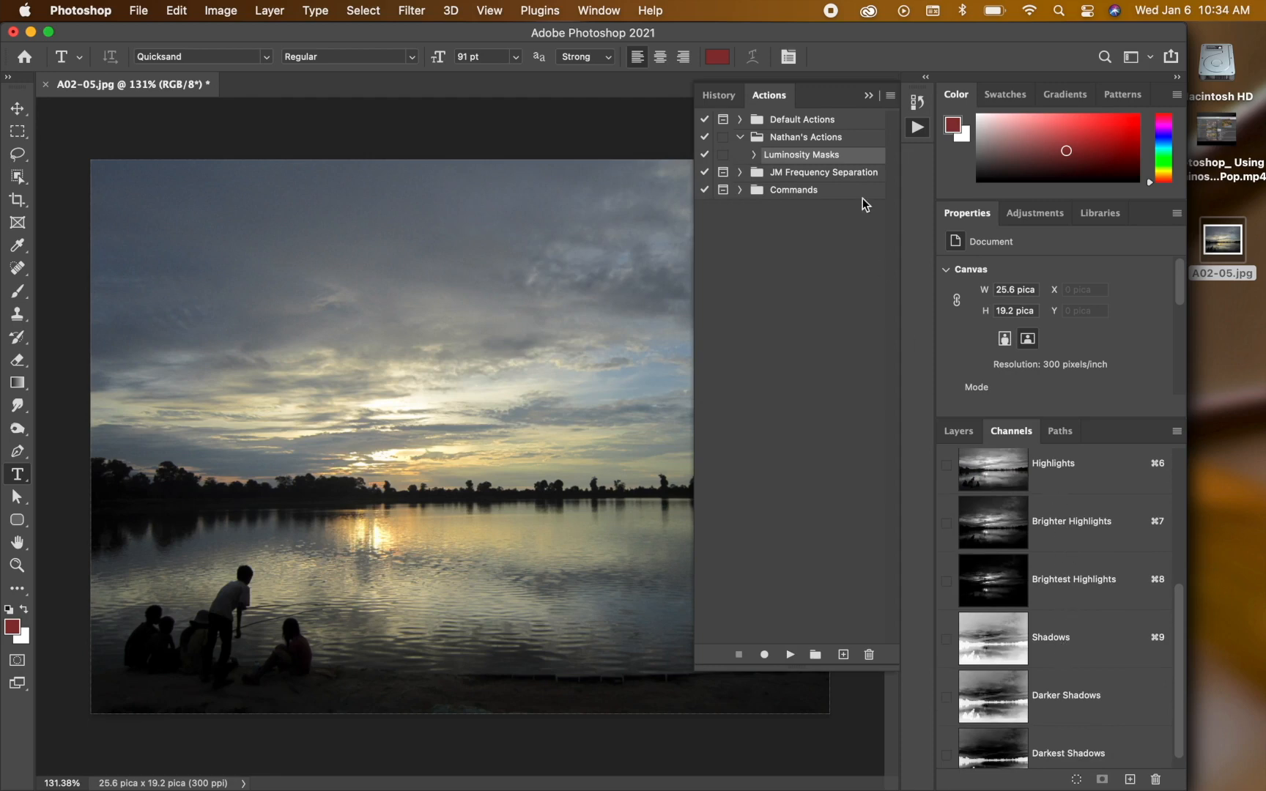
left_click(867, 97)
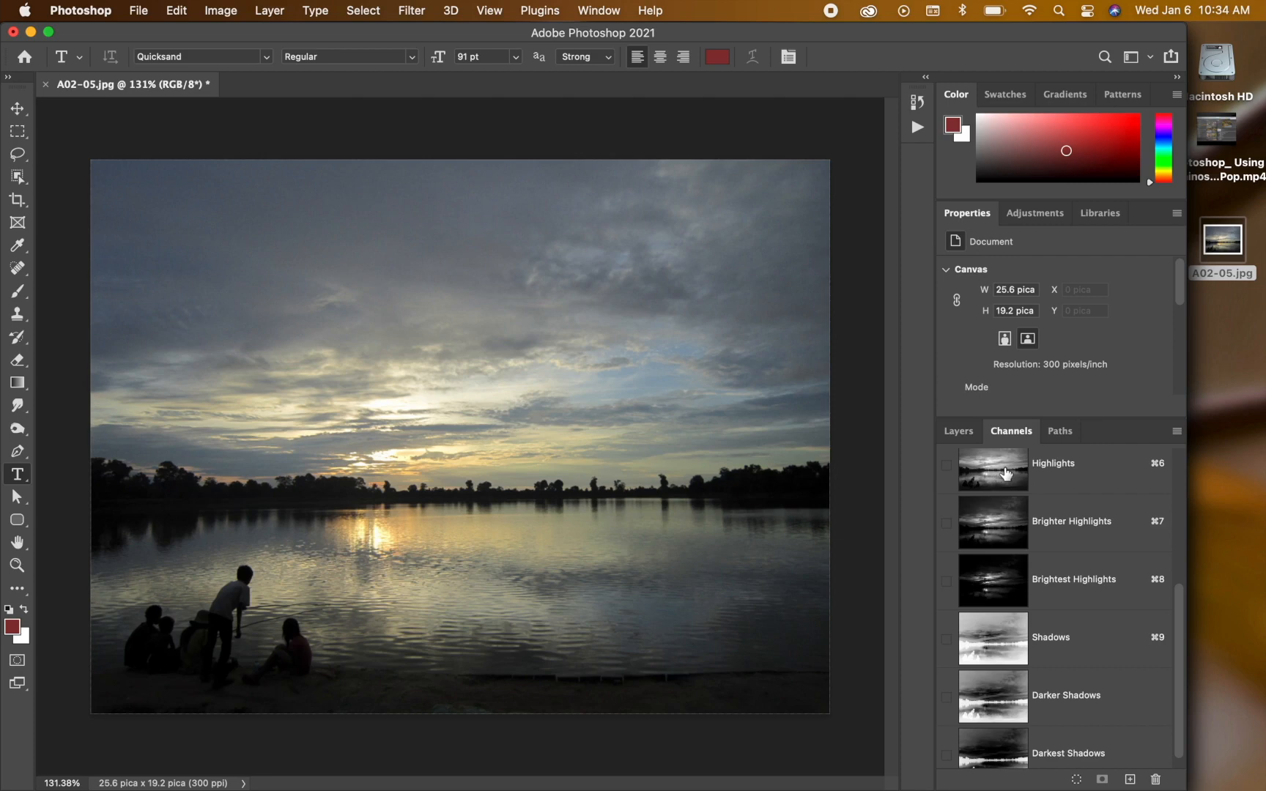
Load the Brightest Highlights channel as a selection and add a Hue/Saturation adjustment layer masked by it
scroll(1007, 474, "up", 2)
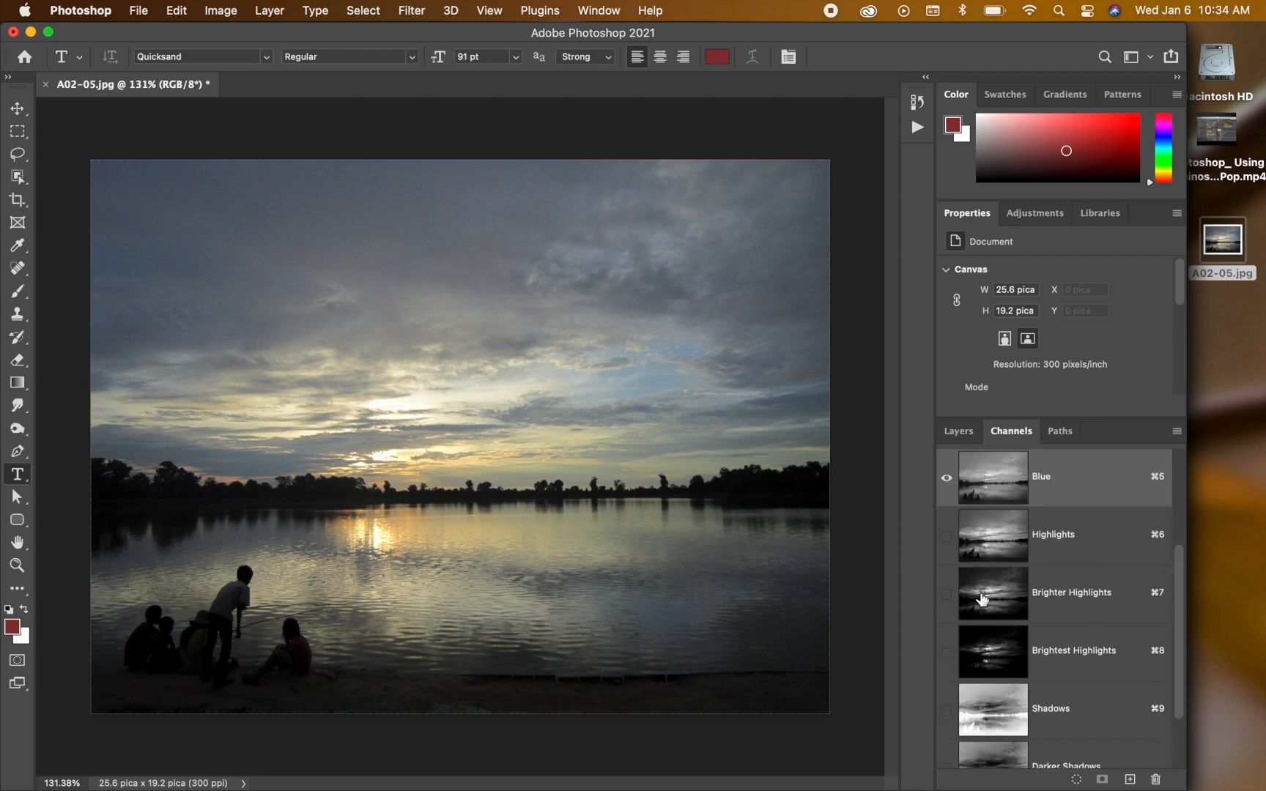
left_click(988, 656, "super")
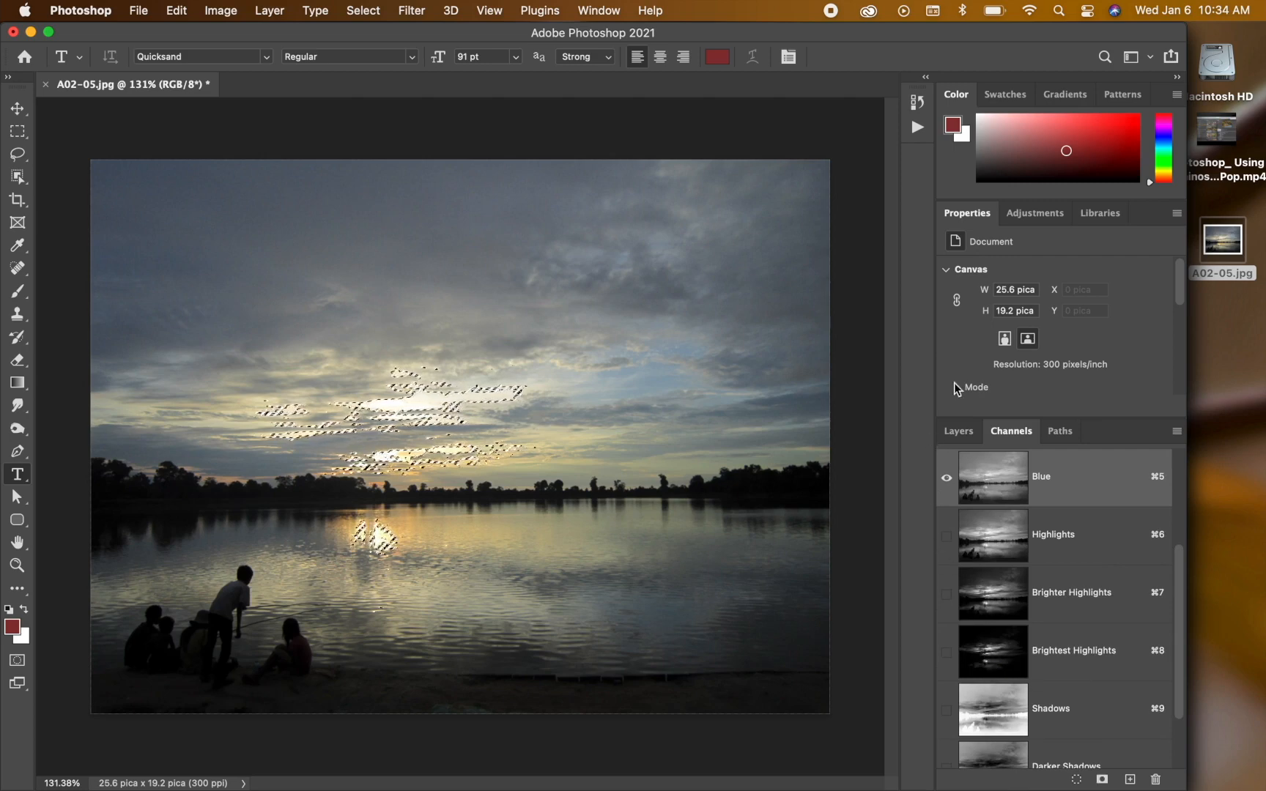
left_click(959, 434)
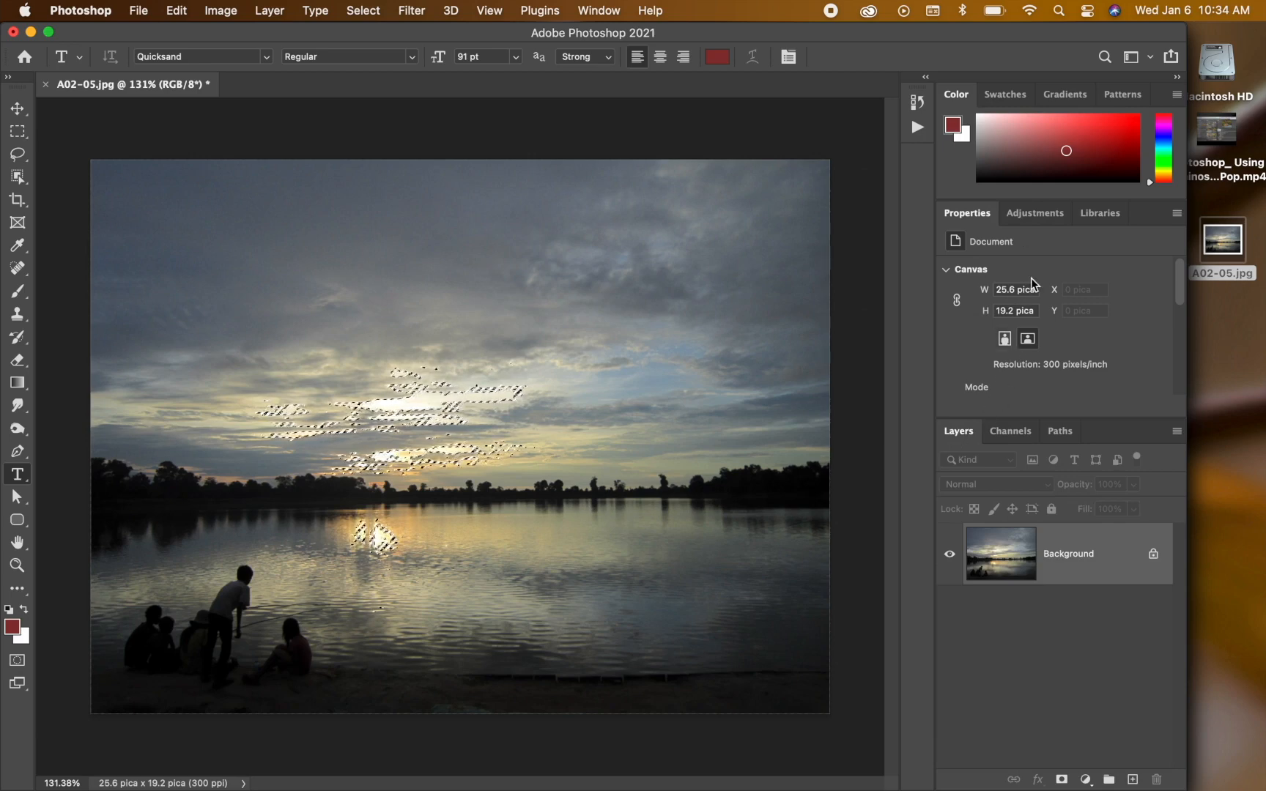
left_click(1037, 213)
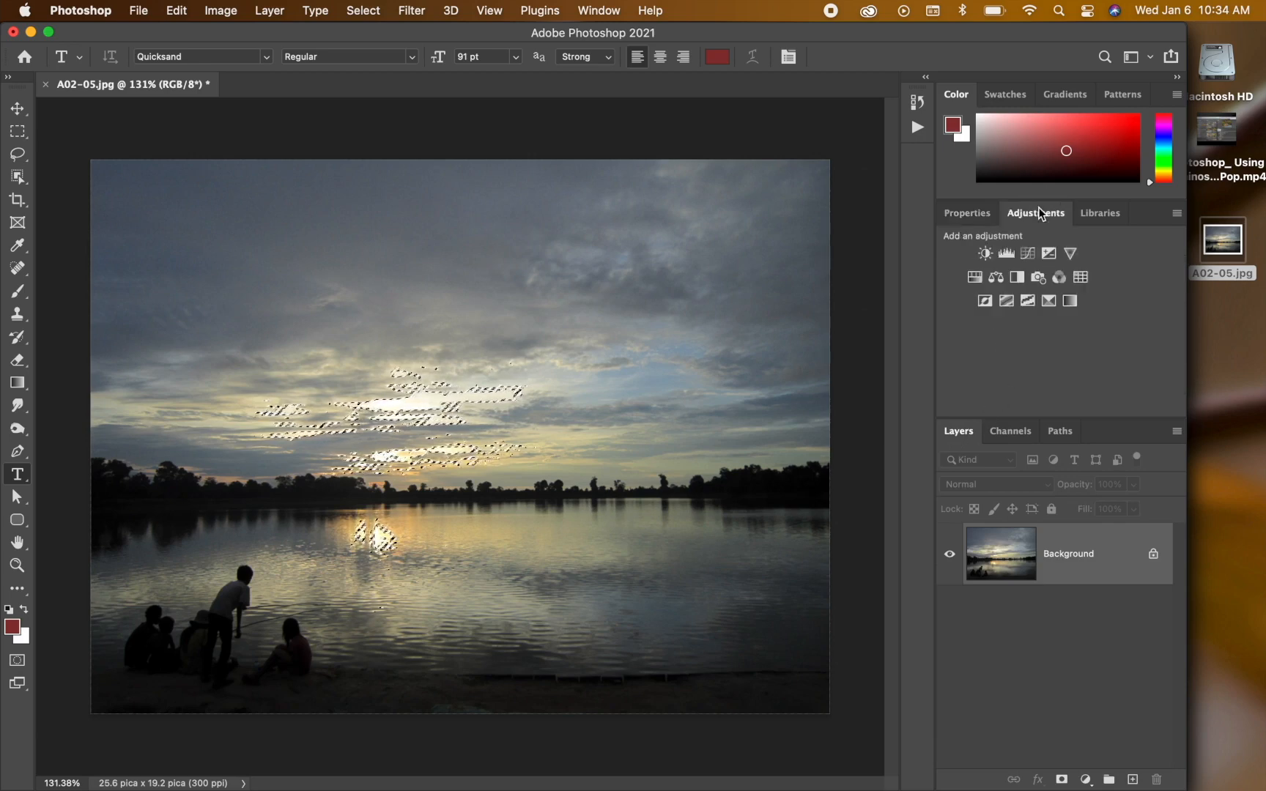
left_click(973, 277)
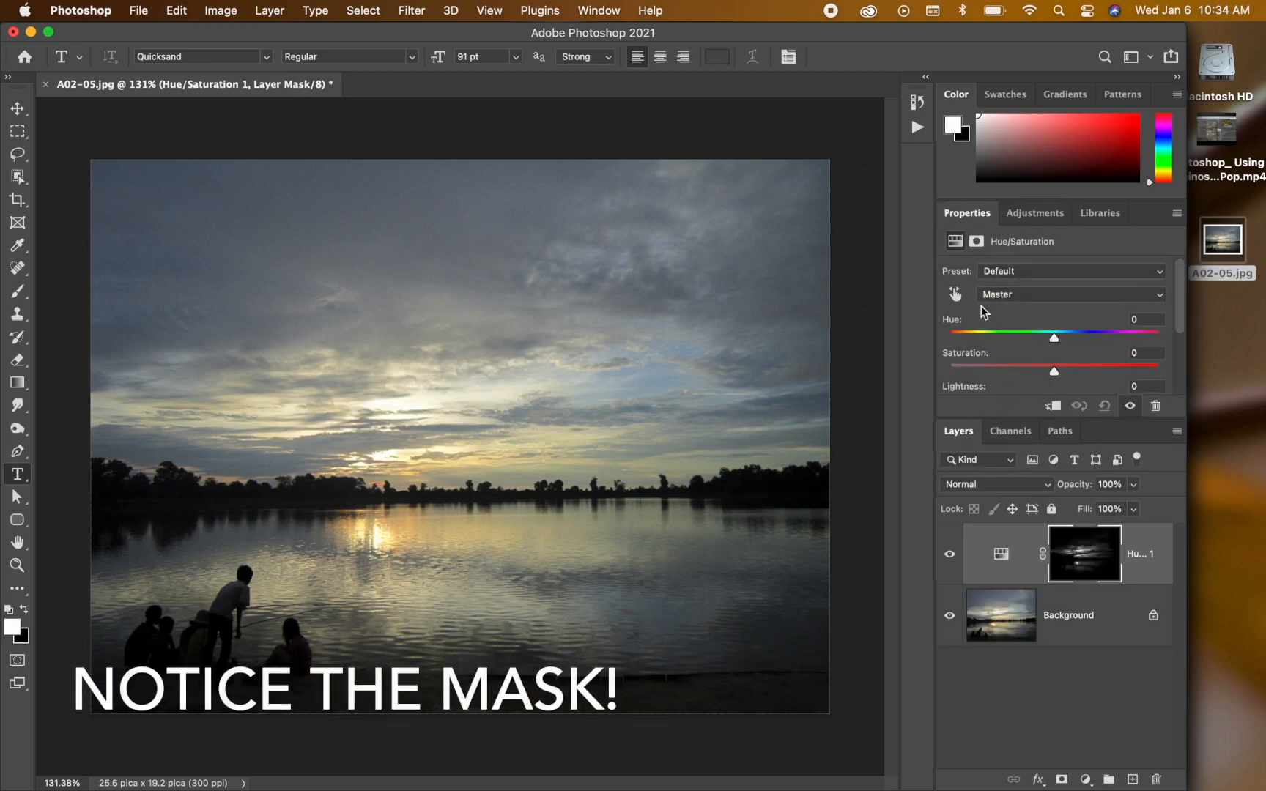
Set the Brightest Highlights adjustment layer's hue to -10 and saturation to +65
left_click(1056, 371)
left_click_drag(1058, 369, 1045, 324)
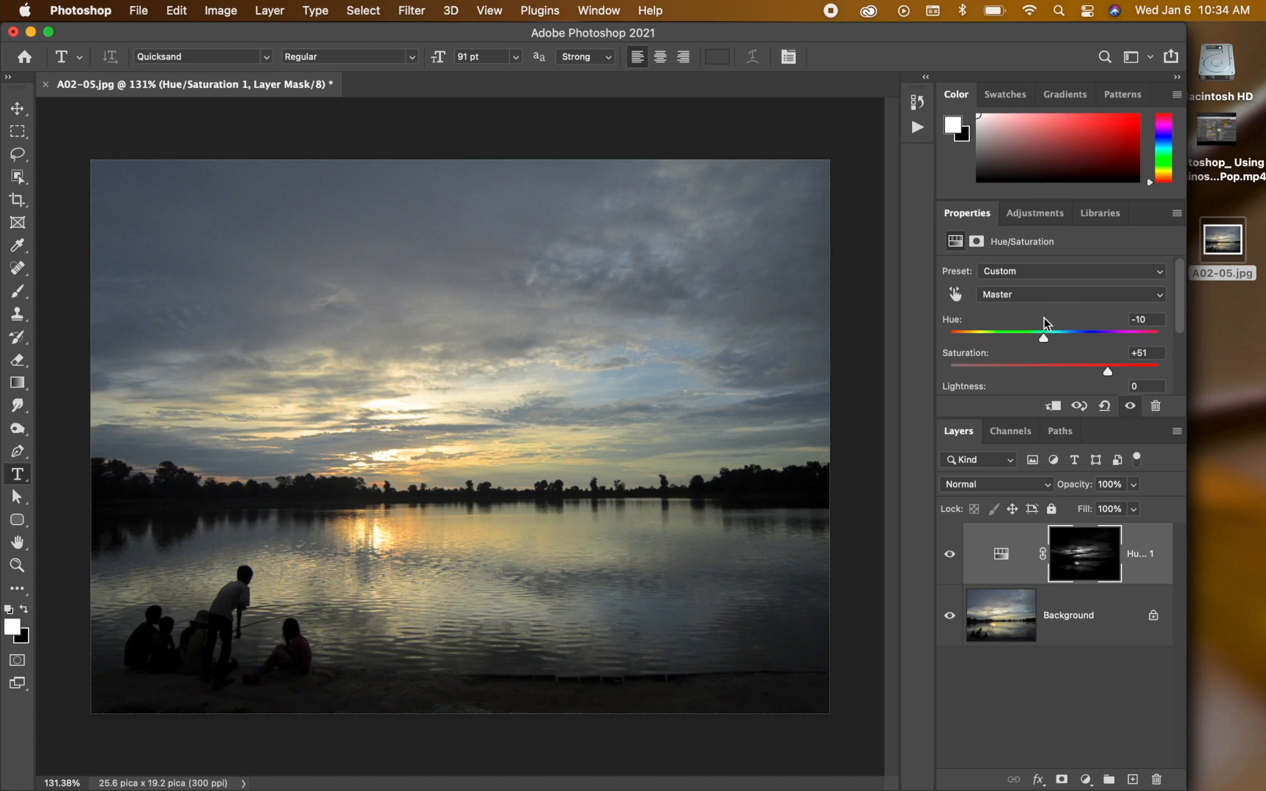
left_click_drag(1107, 374, 1120, 370)
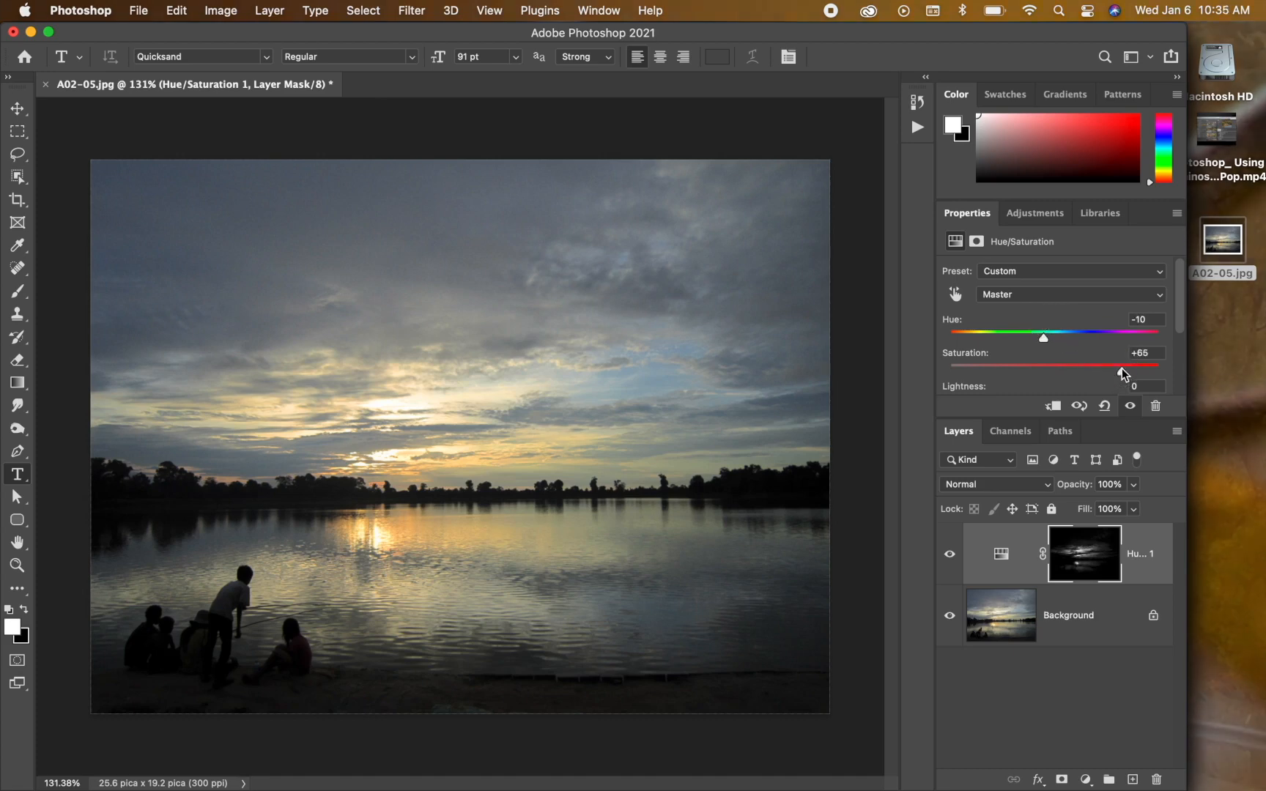
Add a Hue/Saturation layer masked by the Brighter Highlights channel, with hue -27 and saturation +43
left_click(1017, 434)
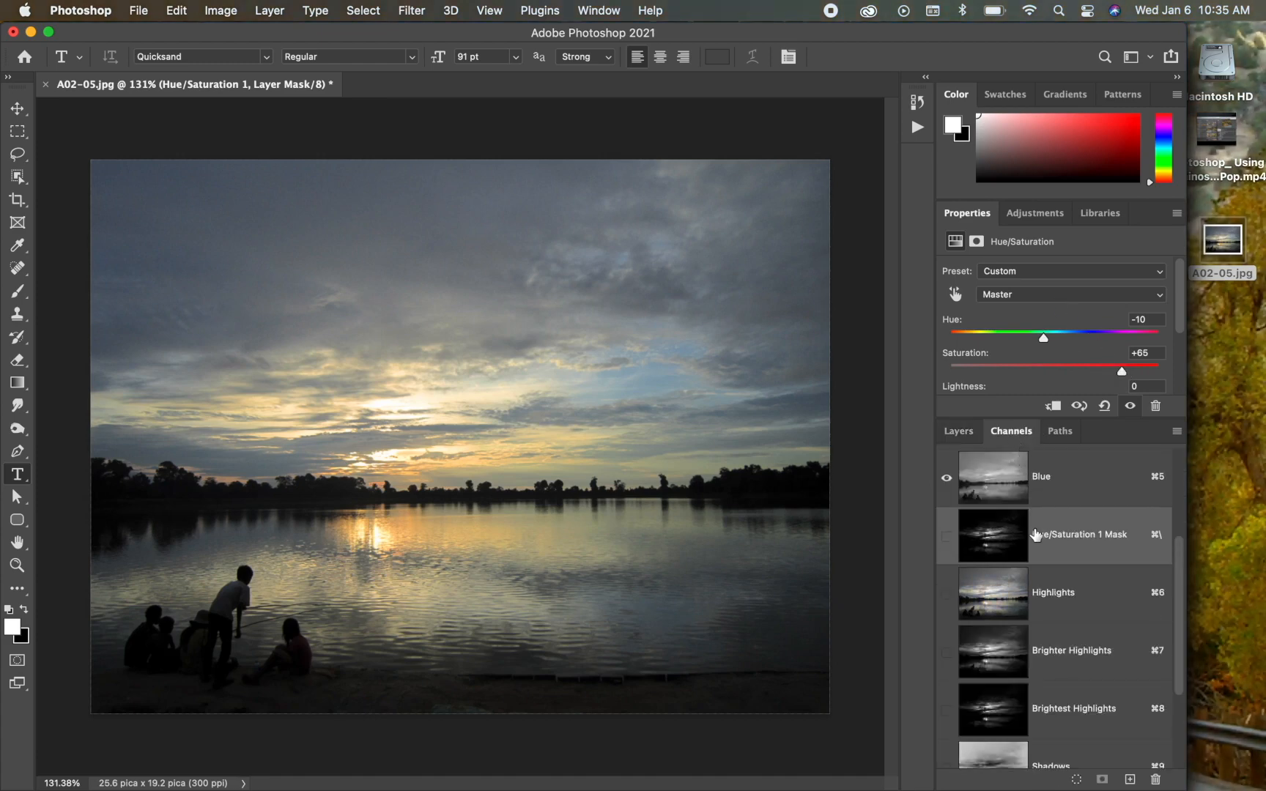
scroll(1036, 535, "up", 1)
scroll(1036, 535, "down", 1)
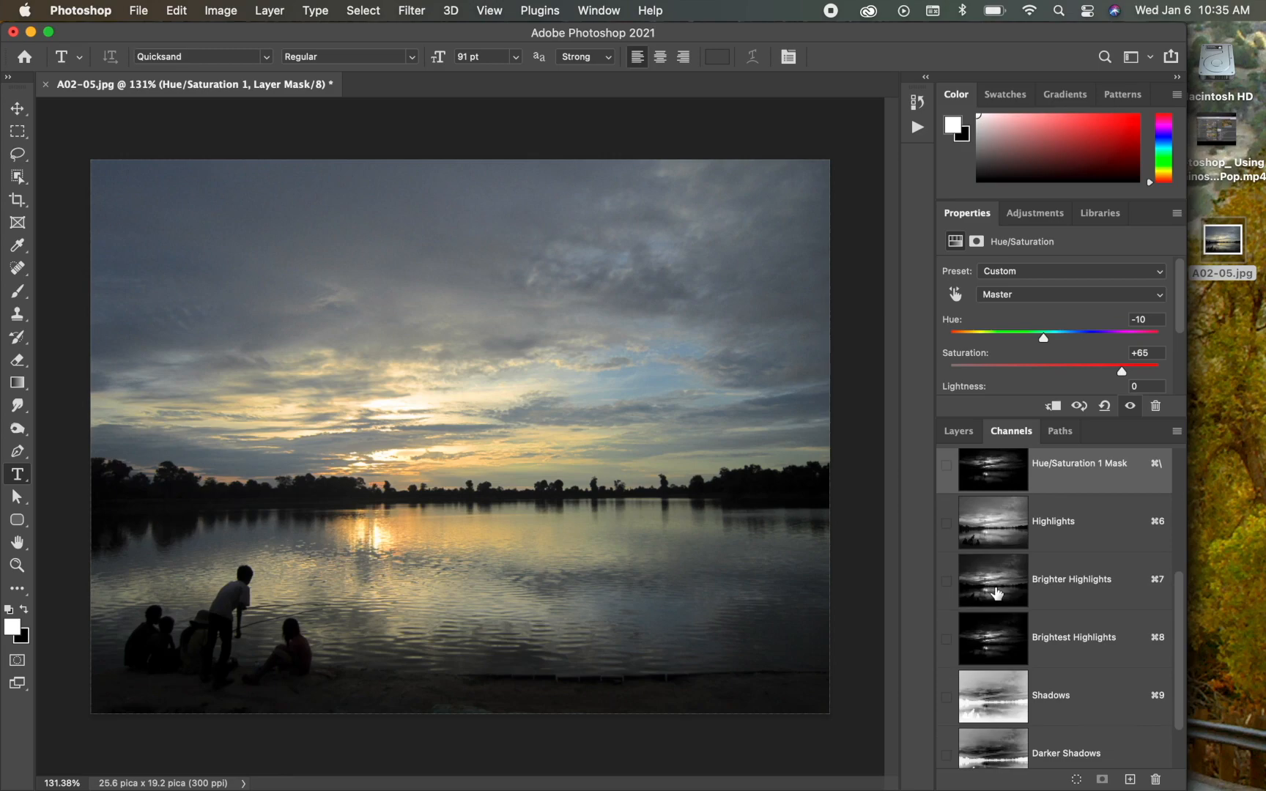
left_click(997, 594, "super")
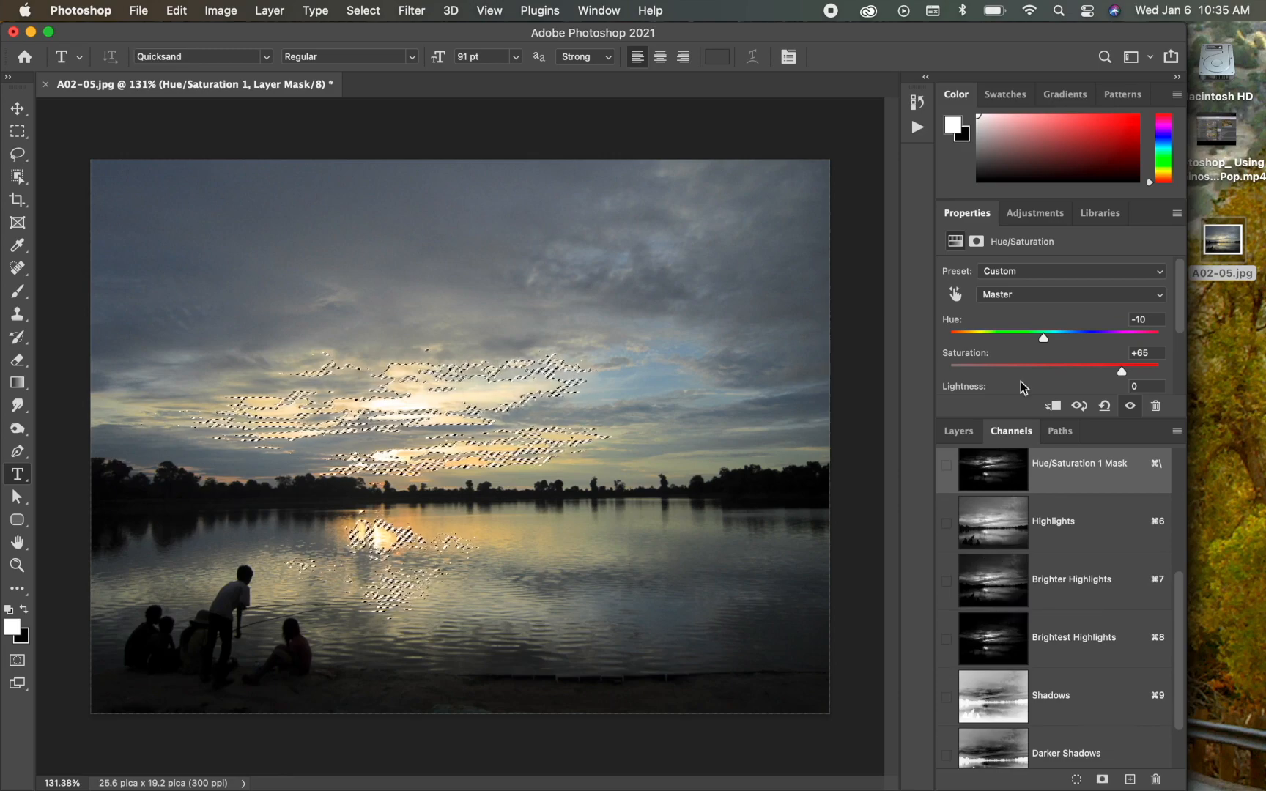
left_click(958, 432)
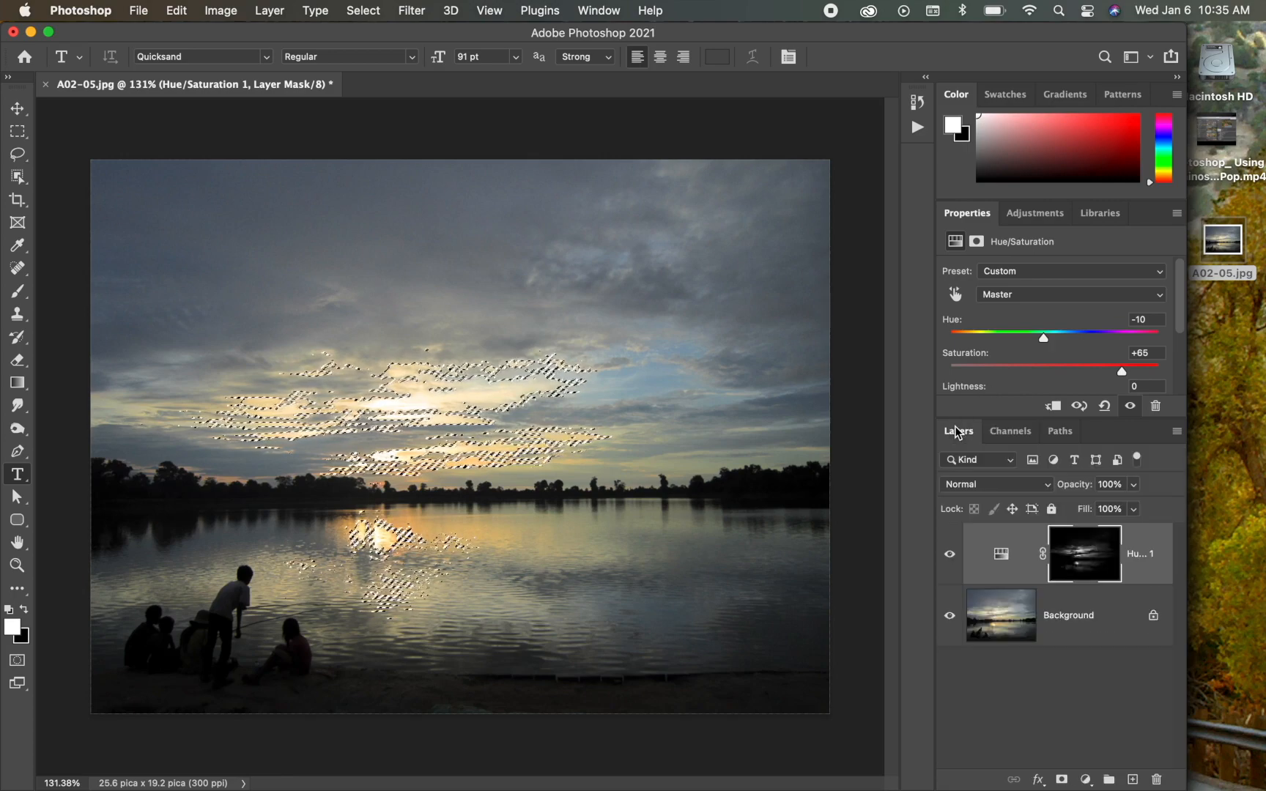
left_click(1027, 214)
left_click(975, 281)
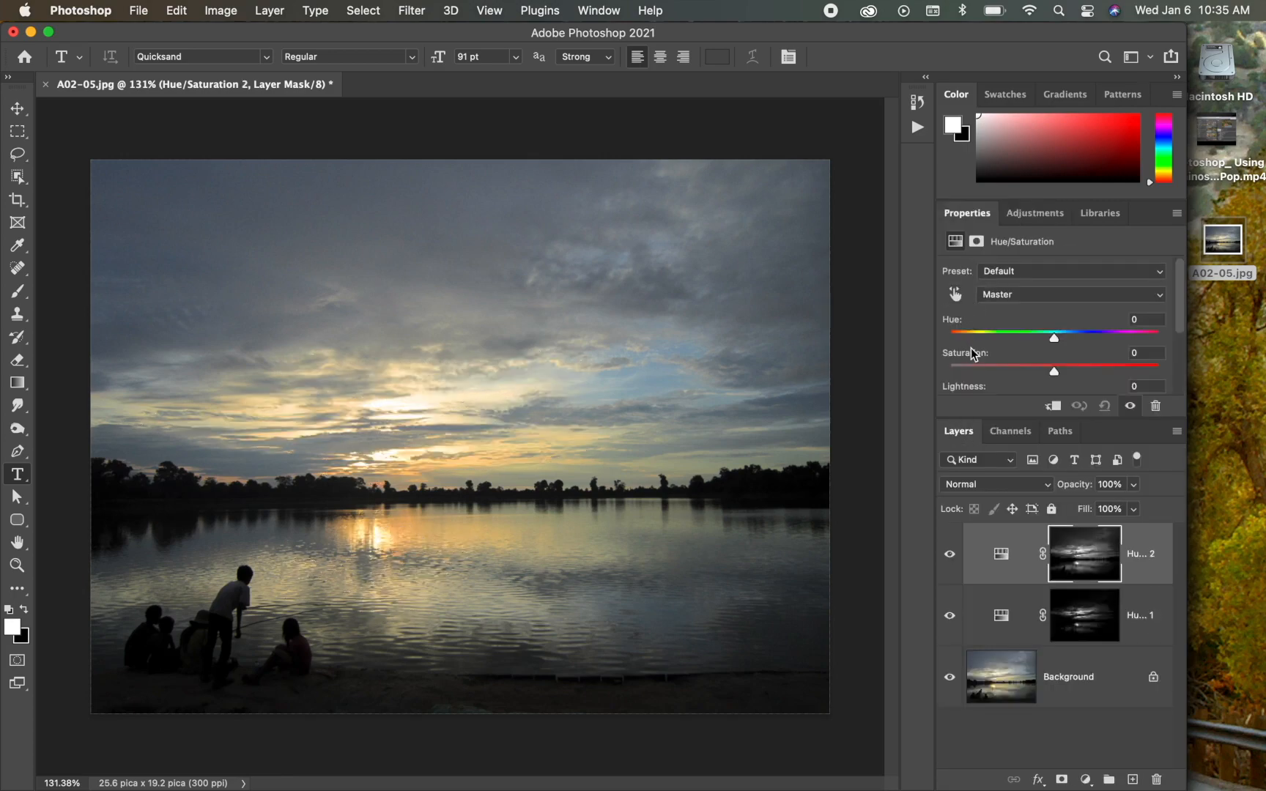
left_click_drag(1053, 370, 1027, 331)
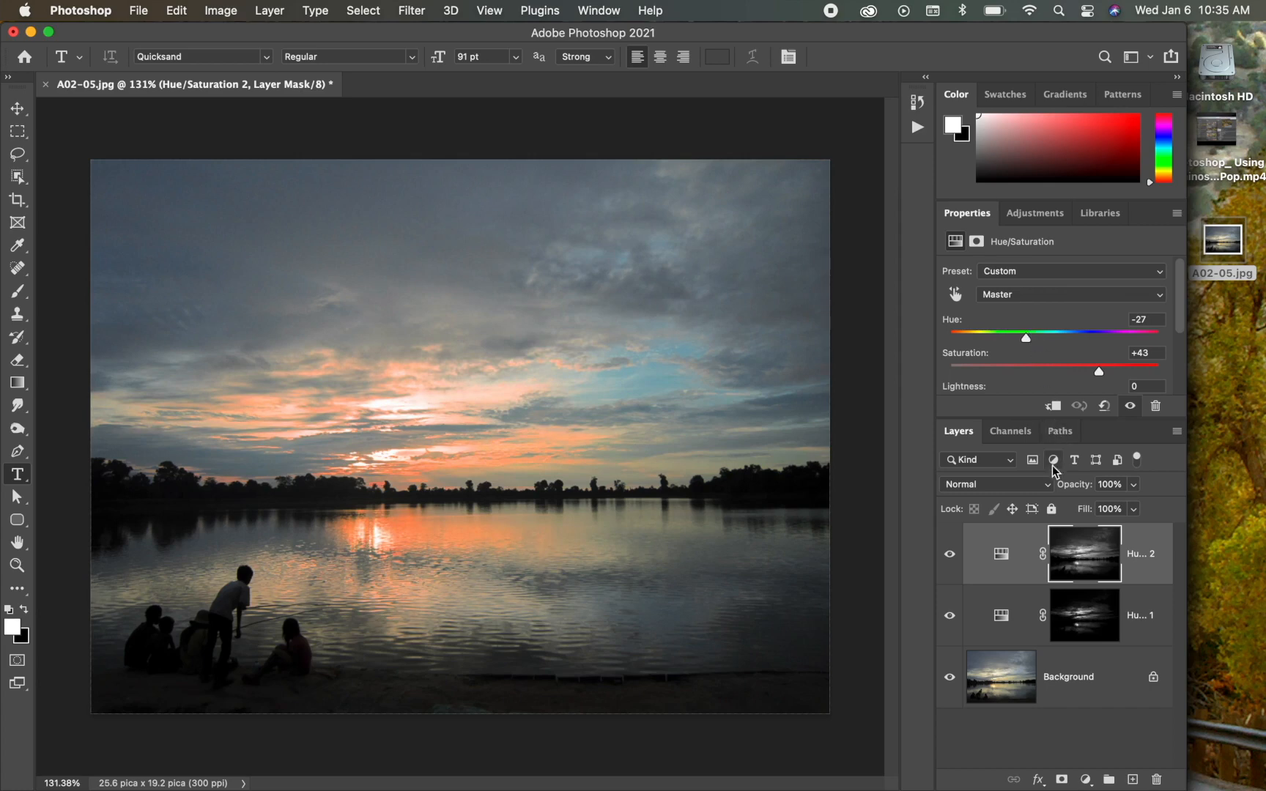
Add a Hue/Saturation layer masked by the Highlights channel, with hue +6 and saturation +48
left_click(1017, 437)
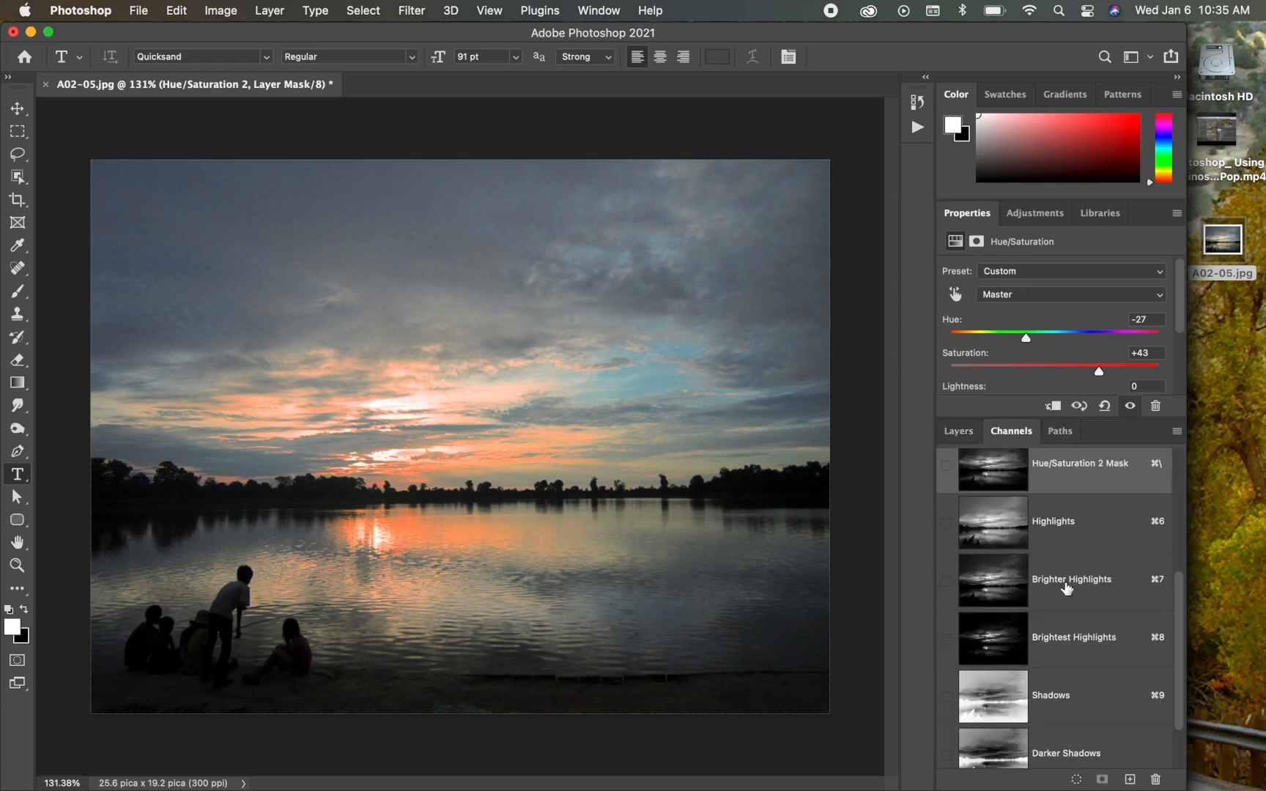
scroll(1053, 593, "up", 2)
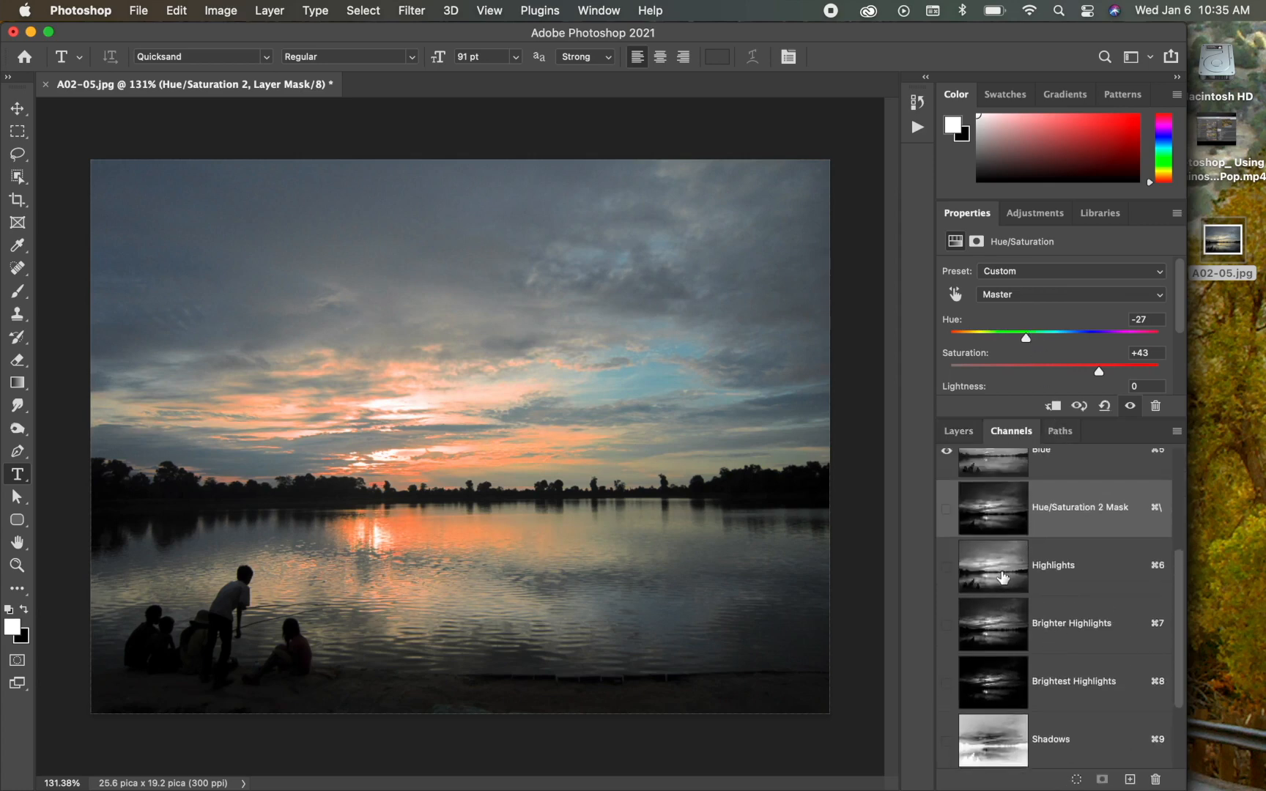
left_click(1000, 570, "super")
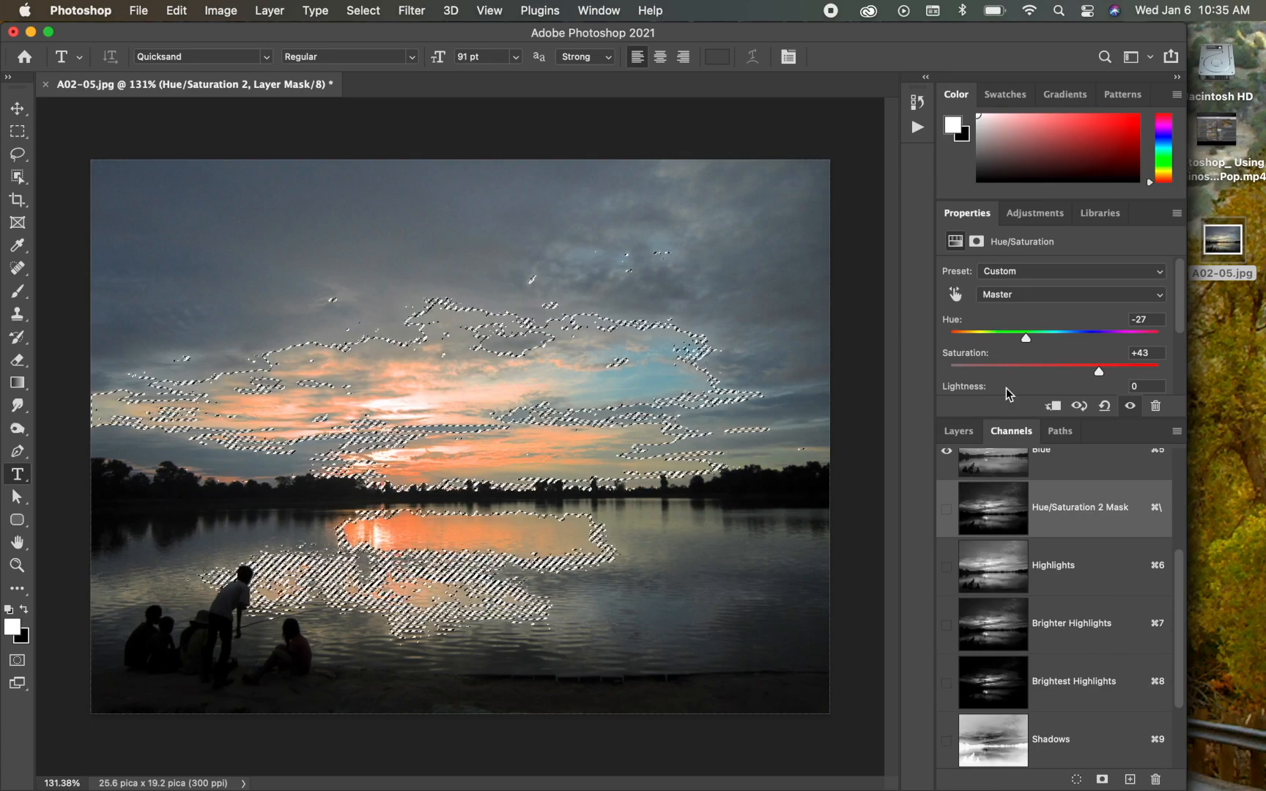
left_click(954, 433)
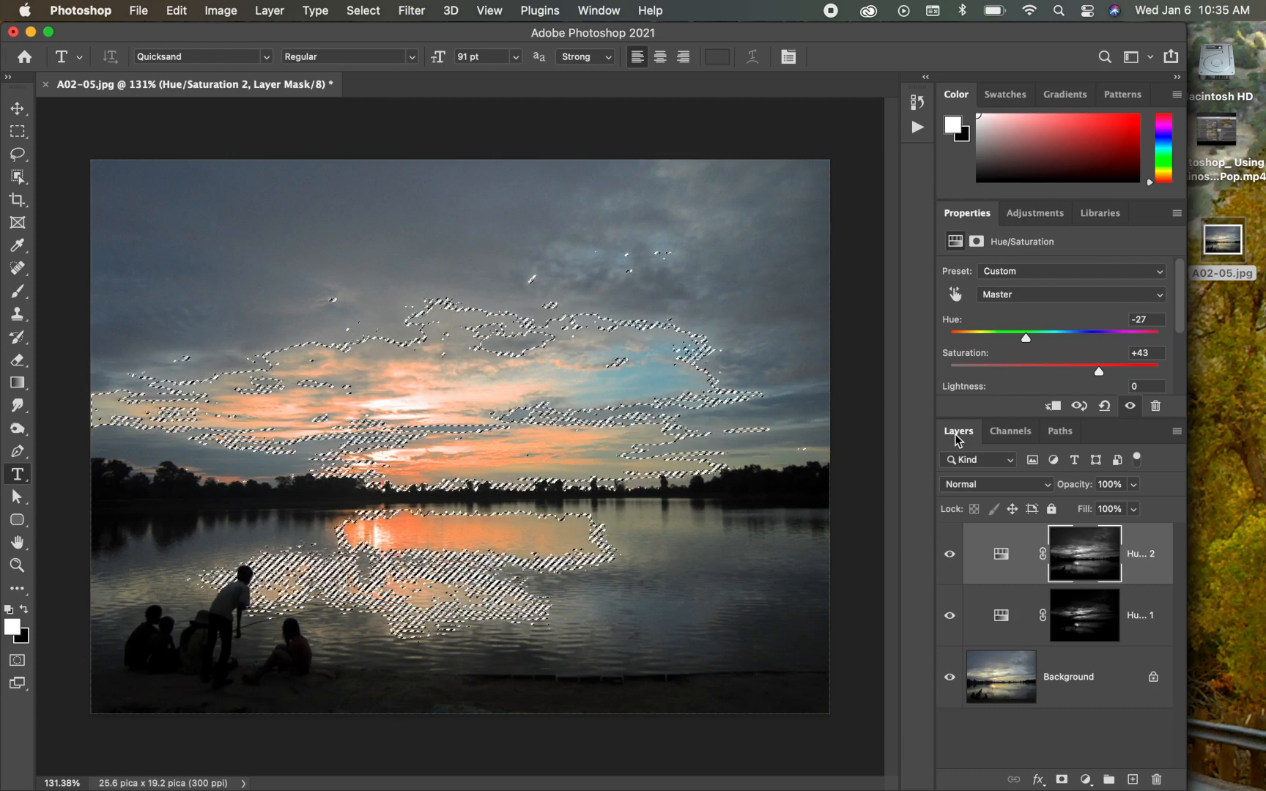
left_click(1036, 212)
left_click(975, 279)
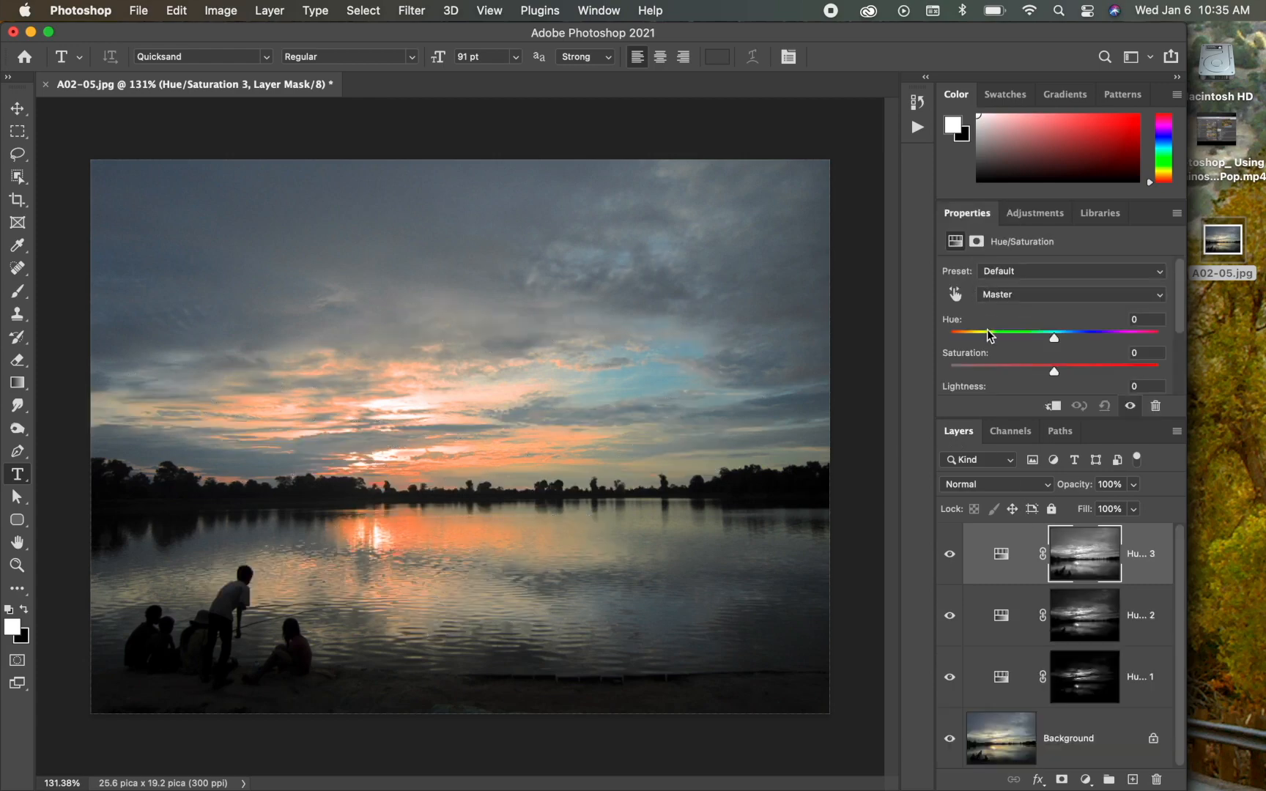
left_click_drag(1048, 367, 1064, 315)
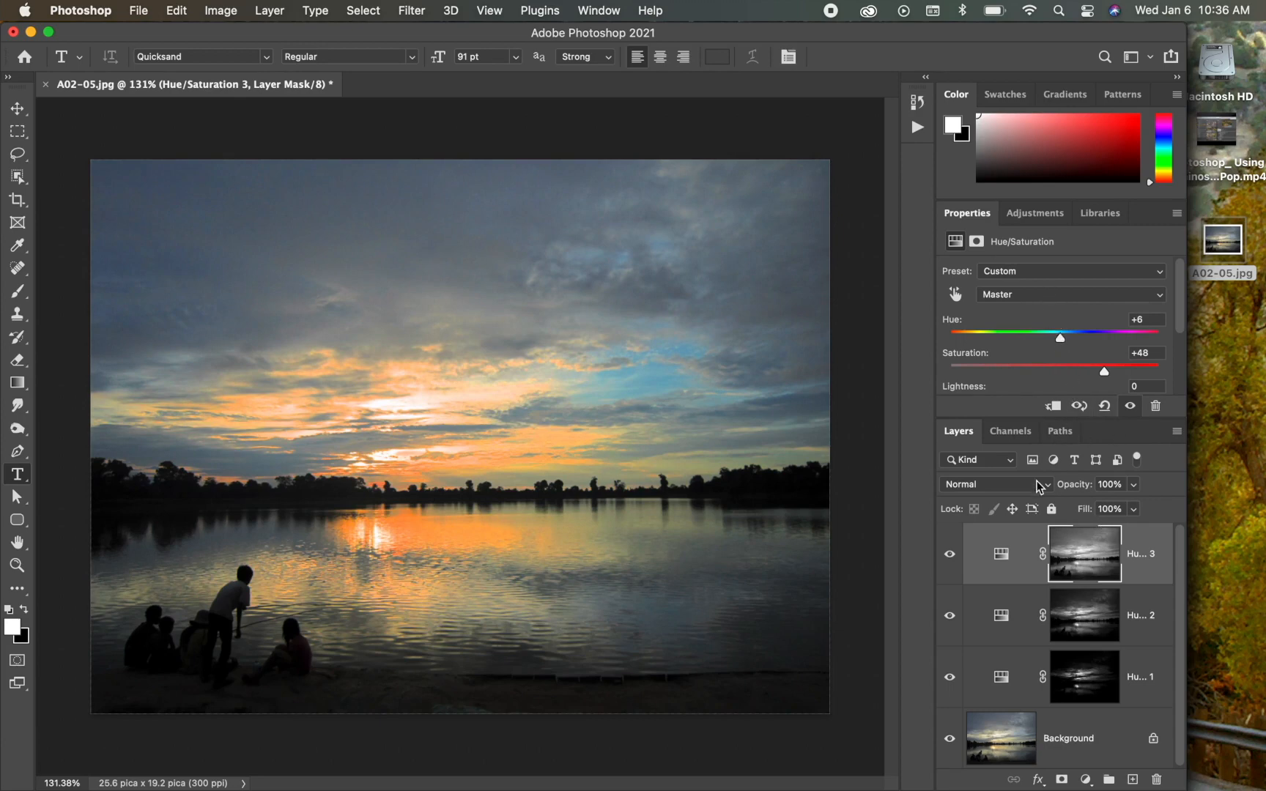
Add a Hue/Saturation layer masked by the Shadows channel, with hue +1 and saturation +42
left_click(1017, 431)
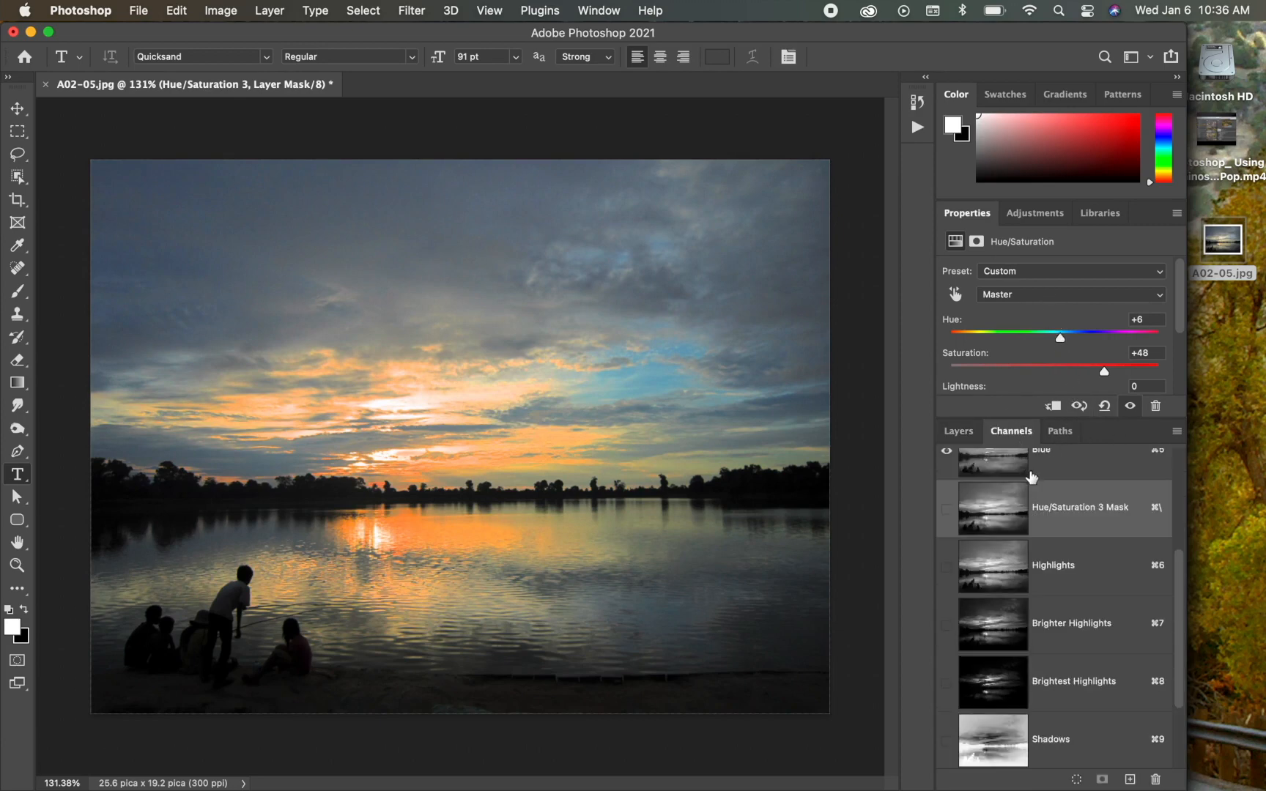
scroll(1055, 576, "down", 2)
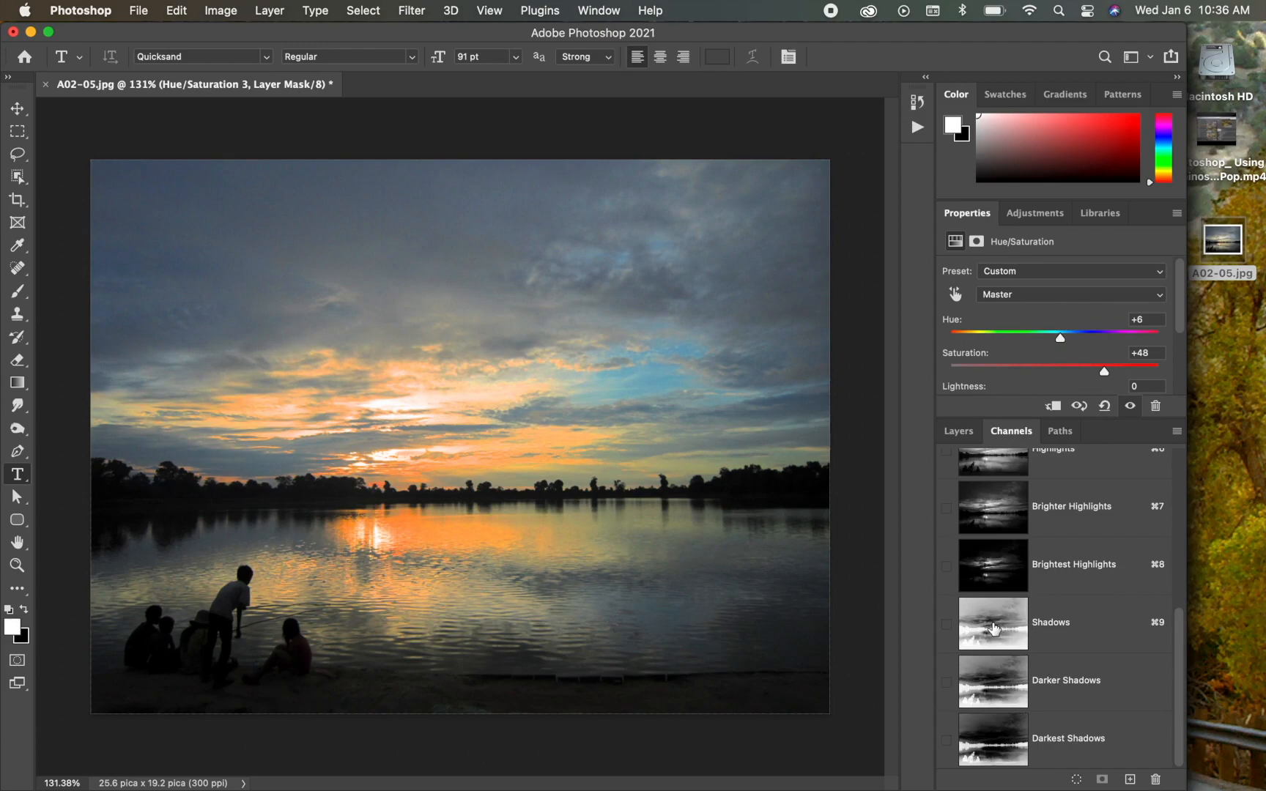
left_click(993, 624, "super")
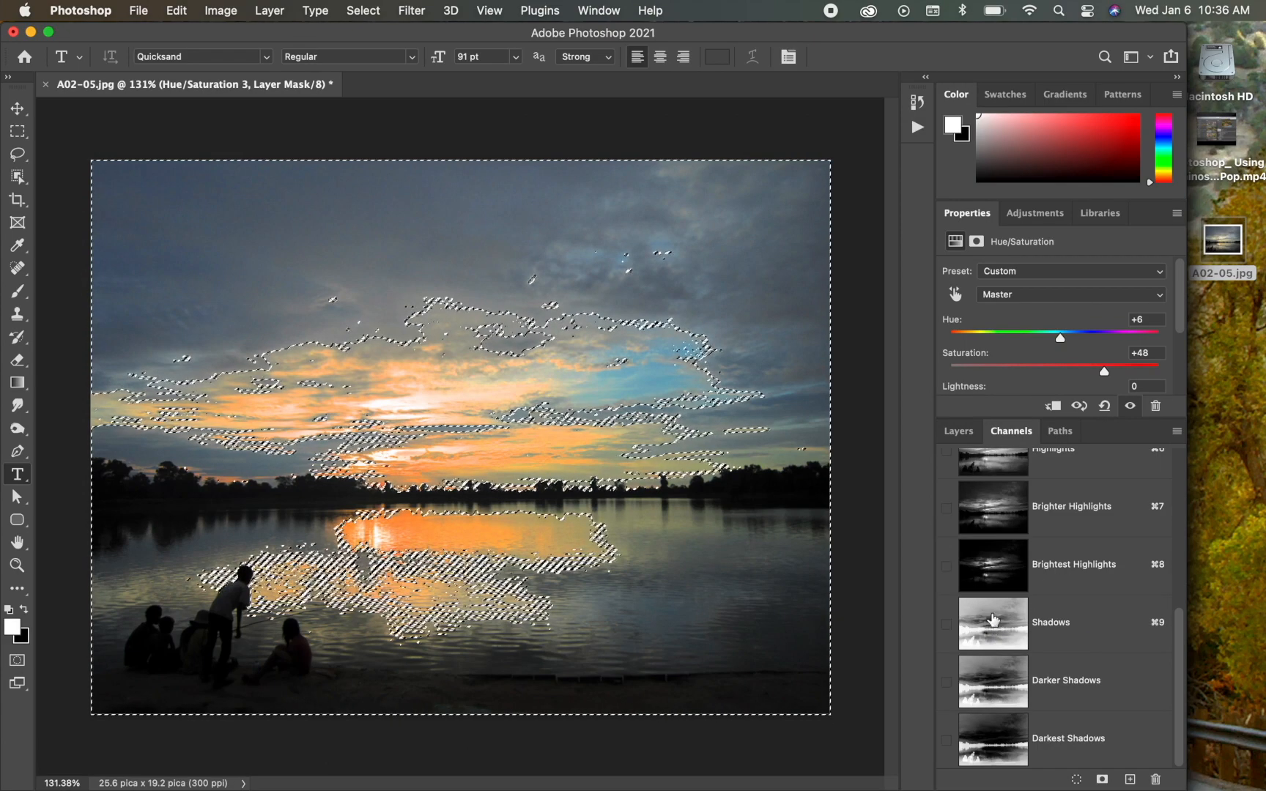
left_click(967, 431)
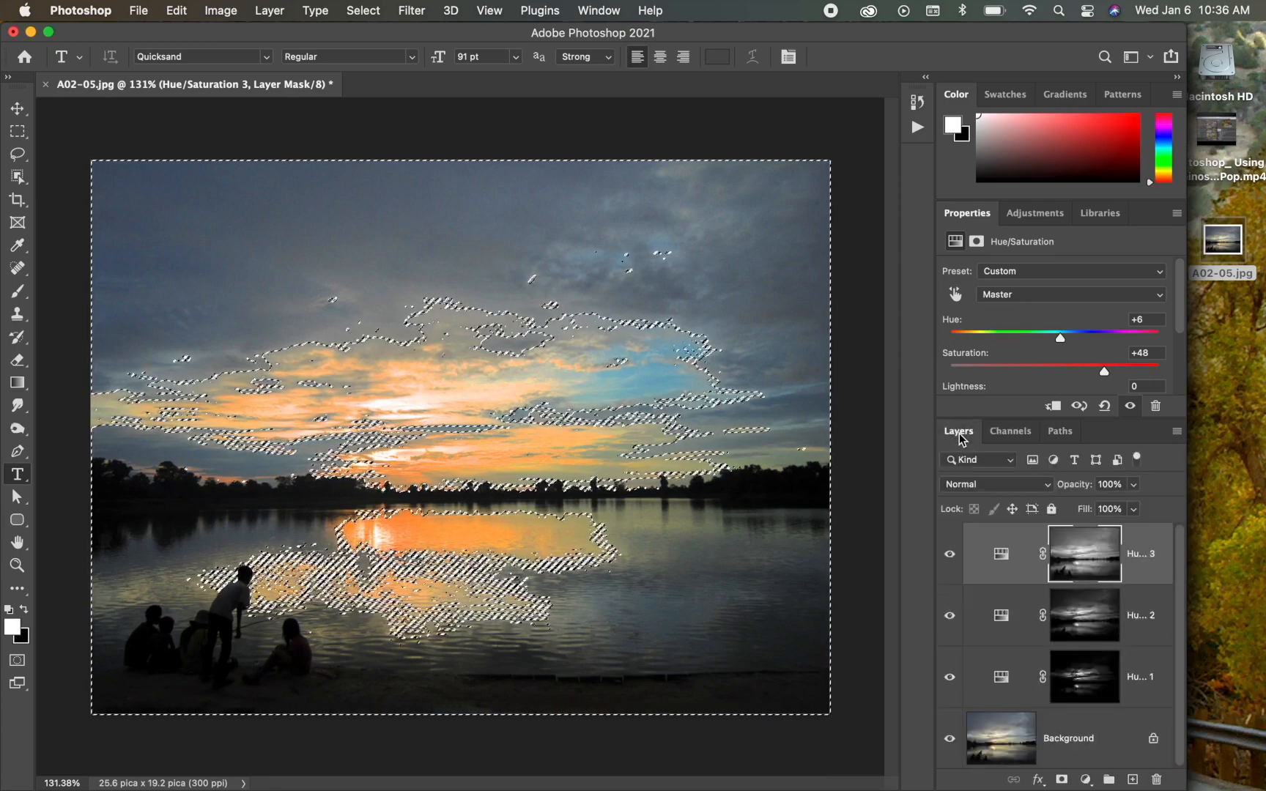
left_click(1032, 215)
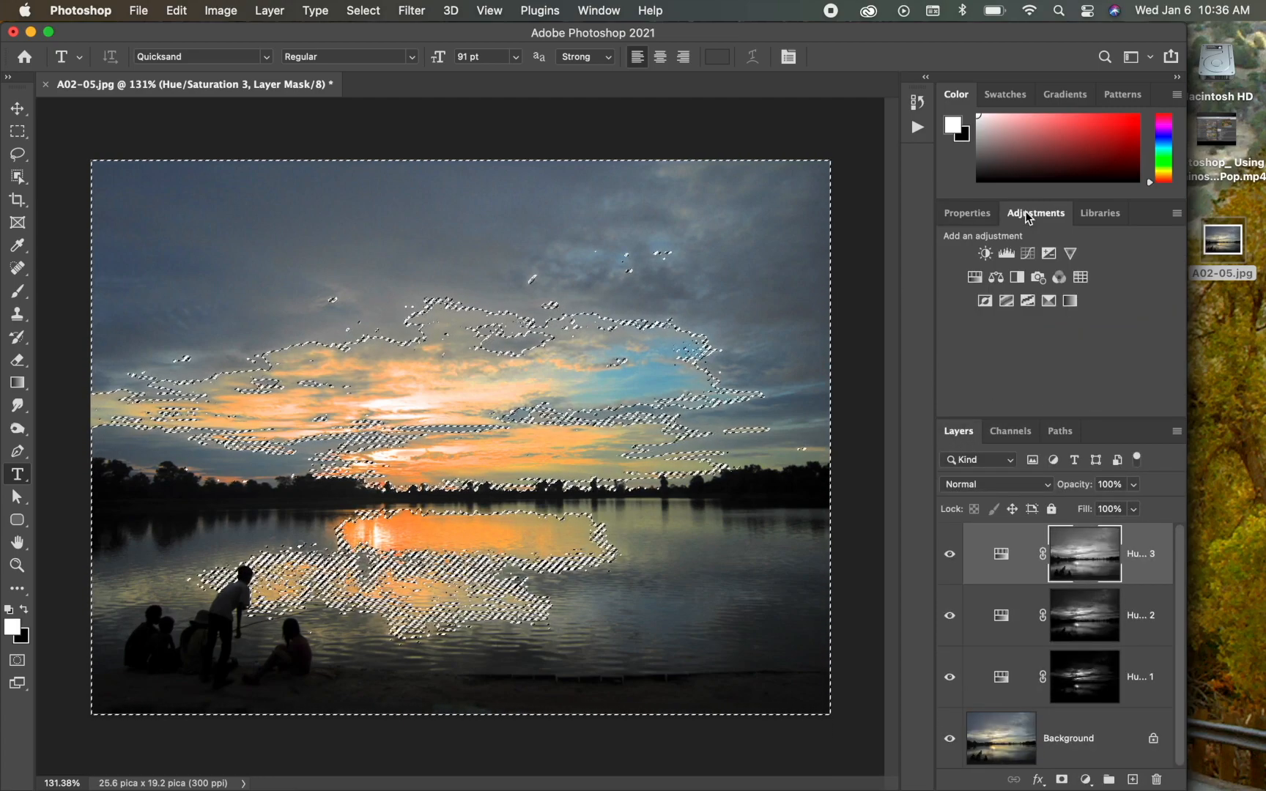
left_click(971, 281)
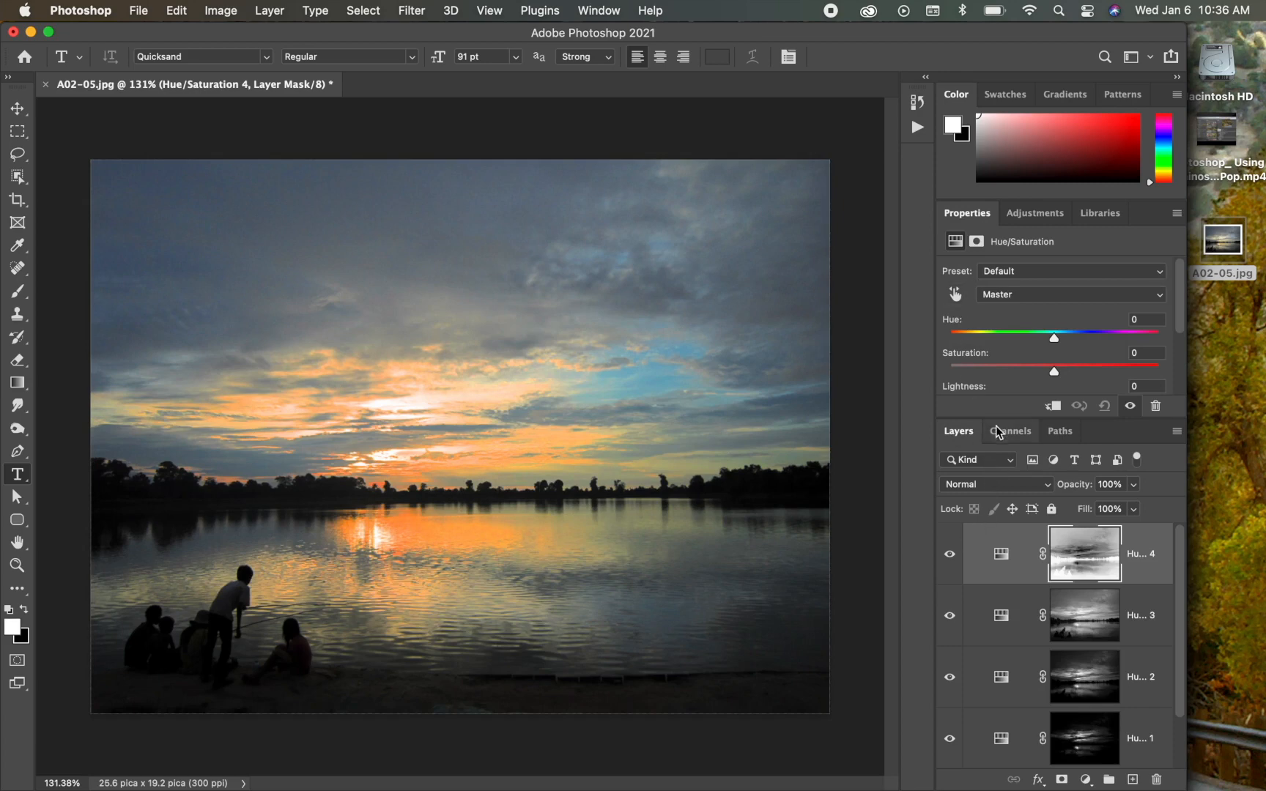
mouse_move(1055, 336)
left_mouse_down()
mouse_move(1097, 325)
mouse_move(1067, 331)
mouse_move(1091, 362)
mouse_move(1122, 353)
mouse_move(1097, 365)
mouse_move(1077, 339)
mouse_move(1055, 337)
left_mouse_up()
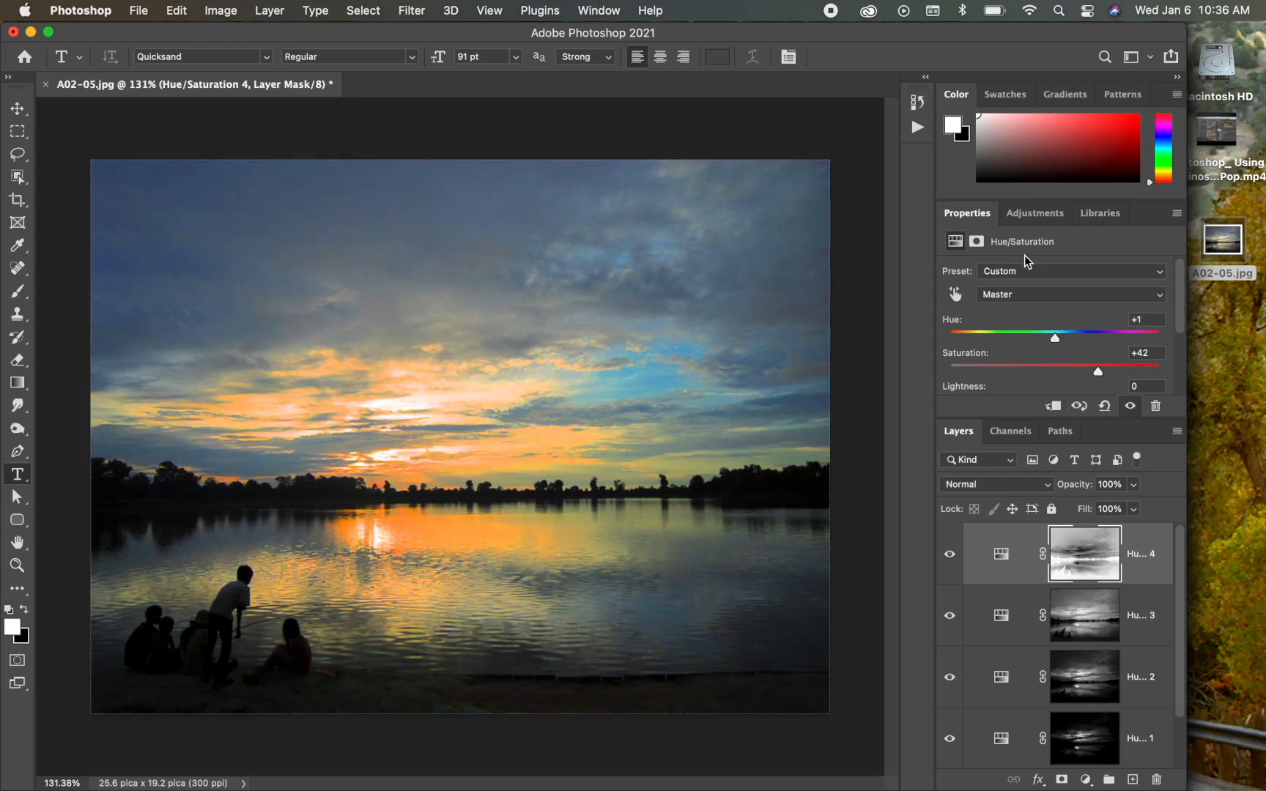
Add a Levels layer masked by the Darkest Shadows channel, with input black point 11 and white point 96
left_click(1012, 435)
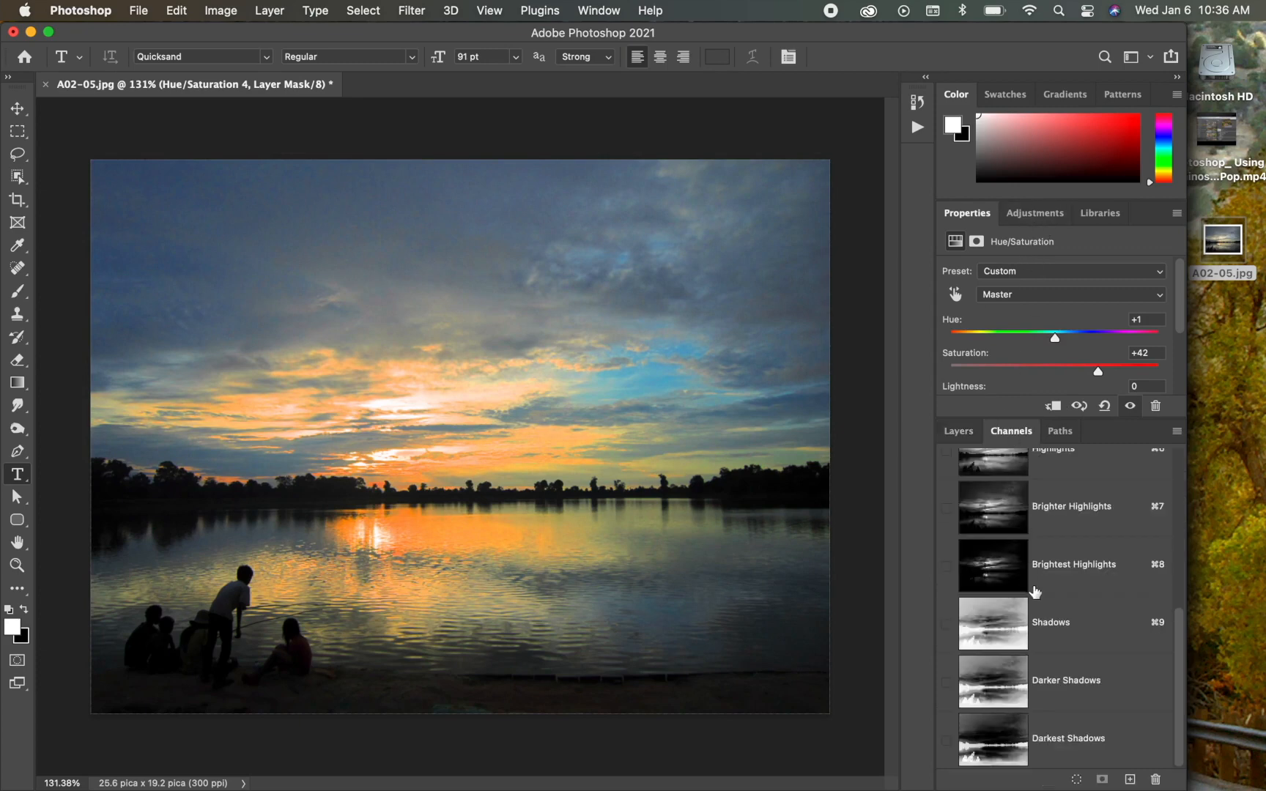
left_click(991, 751, "super")
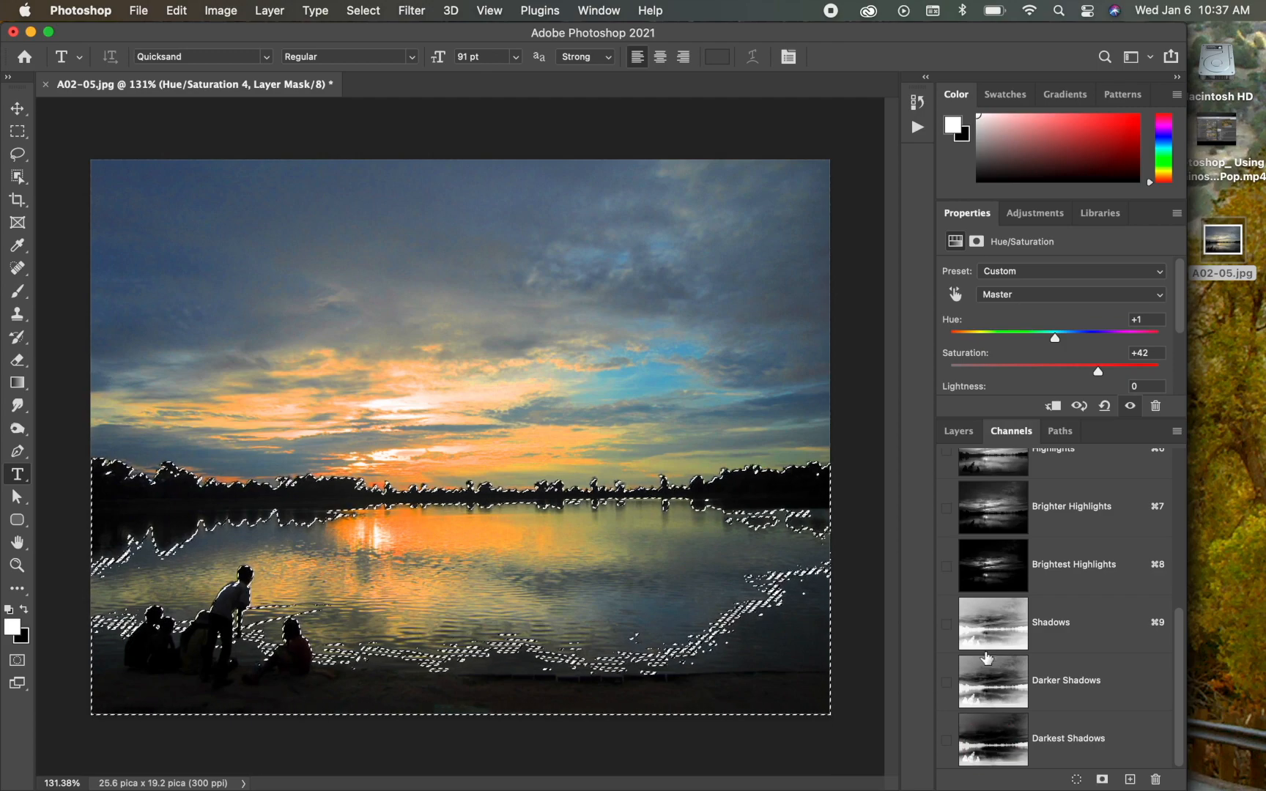
left_click(1034, 216)
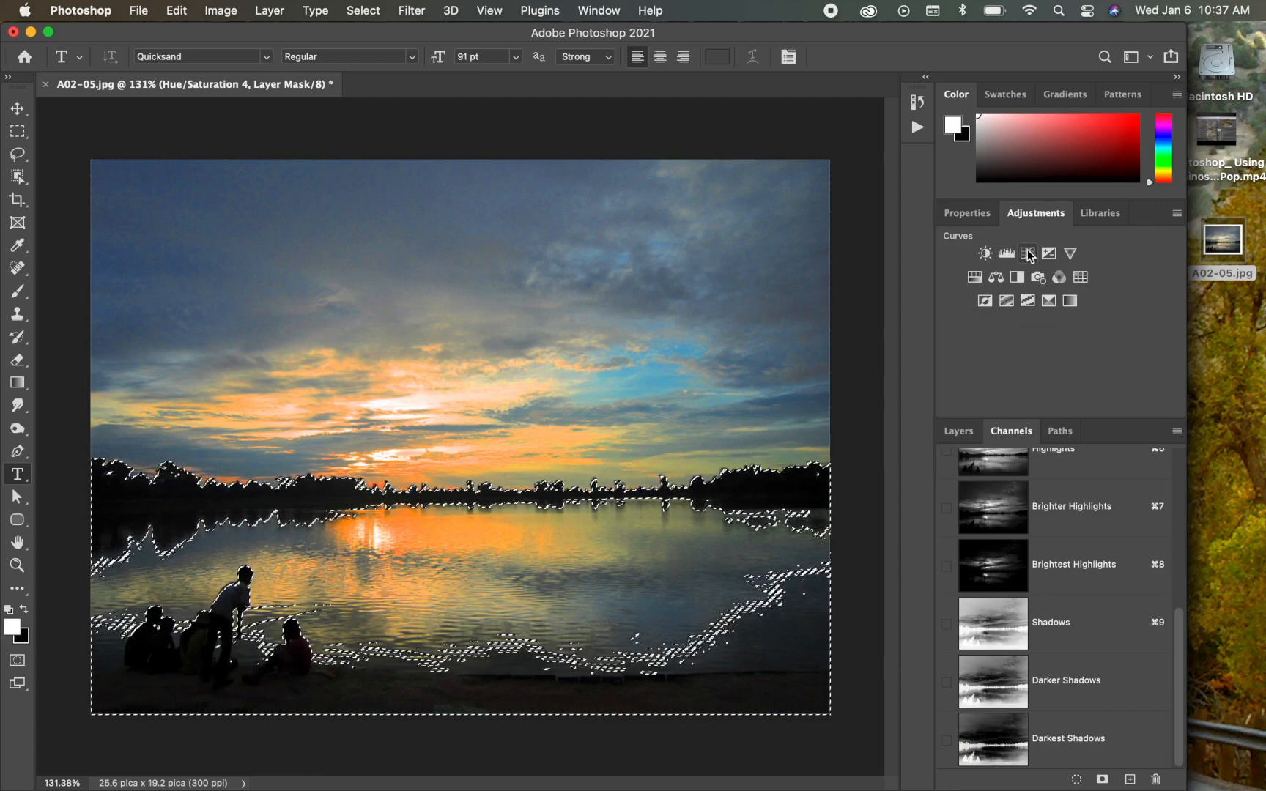
left_click(1007, 252)
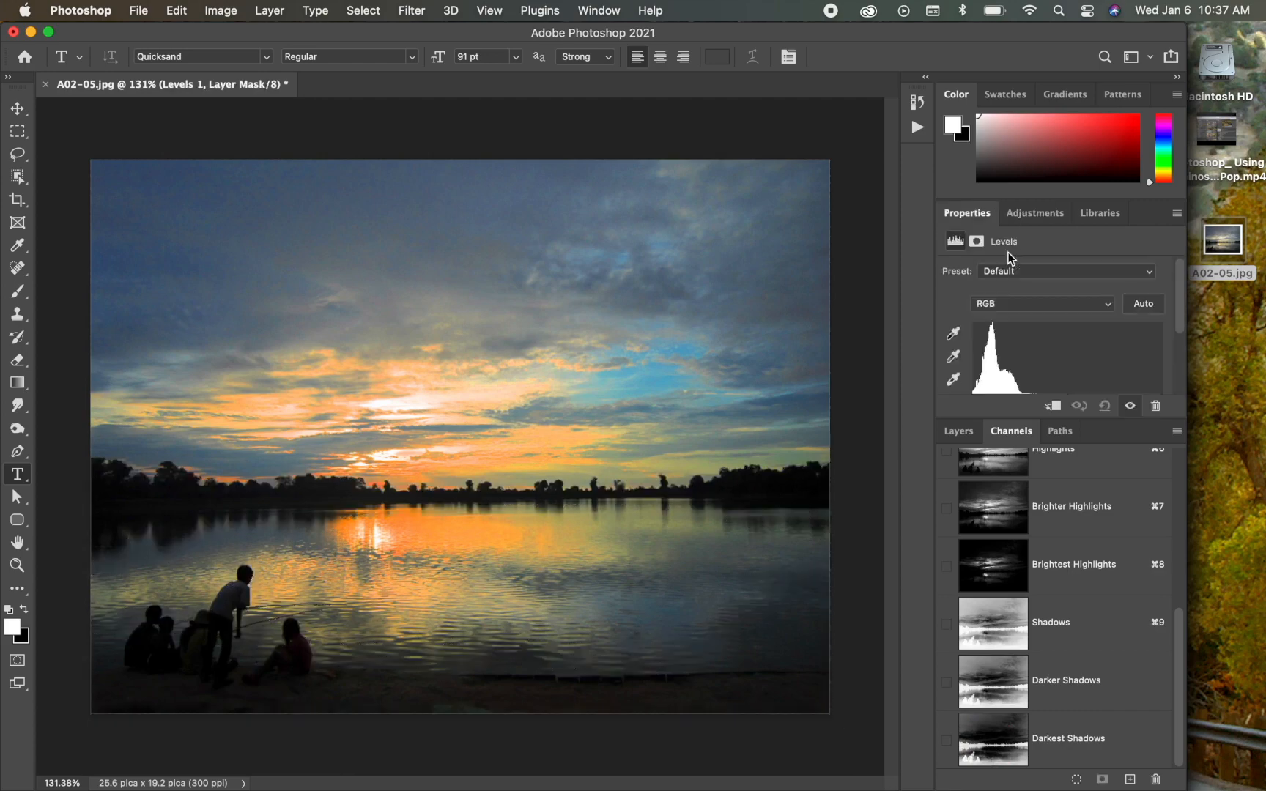
scroll(1101, 381, "down", 3)
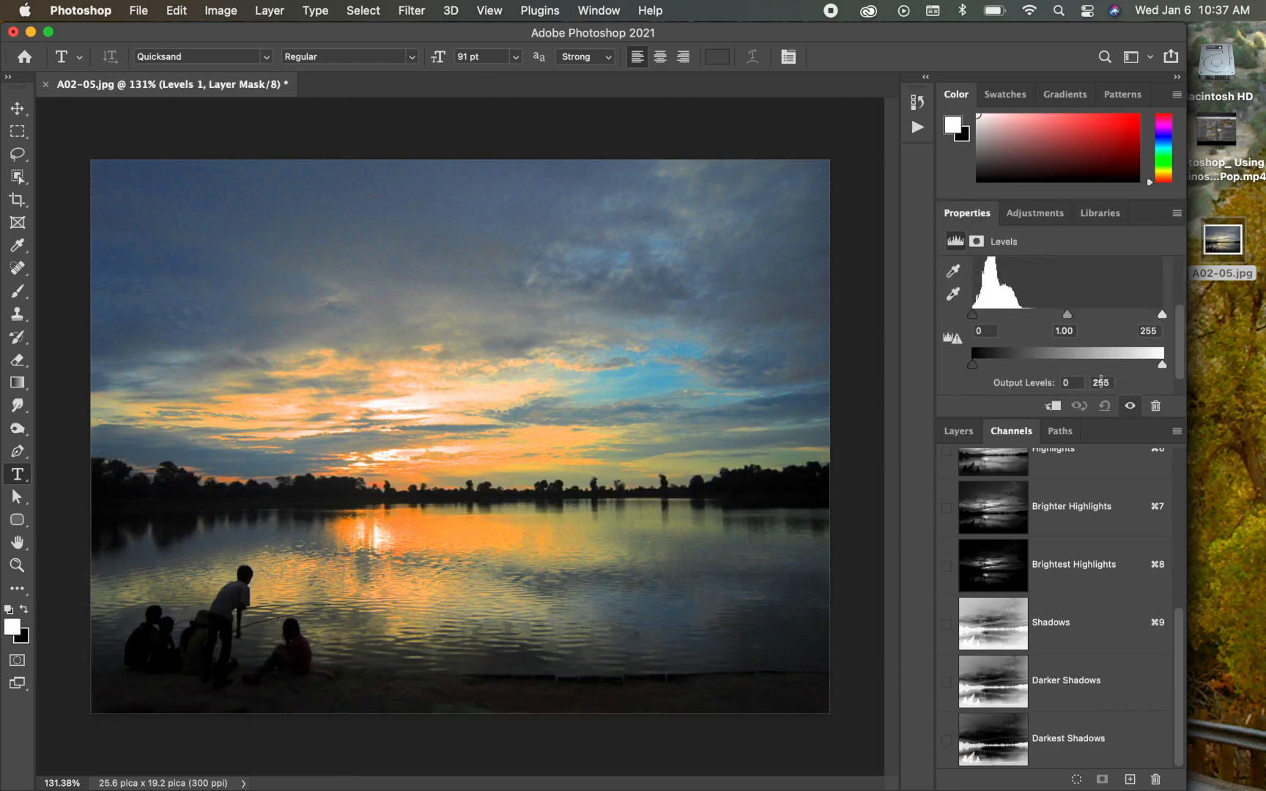
mouse_move(1163, 316)
left_mouse_down()
mouse_move(1043, 329)
mouse_move(982, 313)
left_mouse_up()
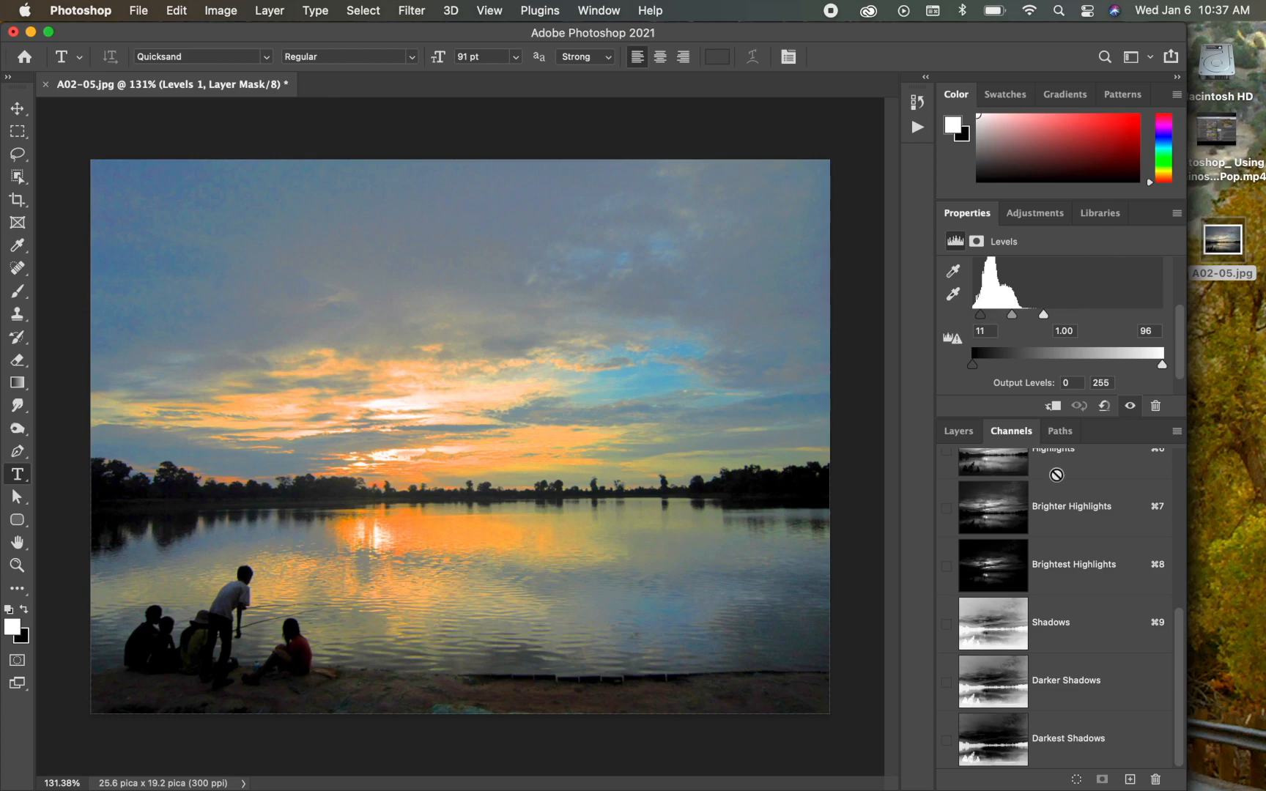
Compare the original photo with the edited version by hiding and showing every layer except the Background
left_click(964, 433)
scroll(1003, 586, "down", 2)
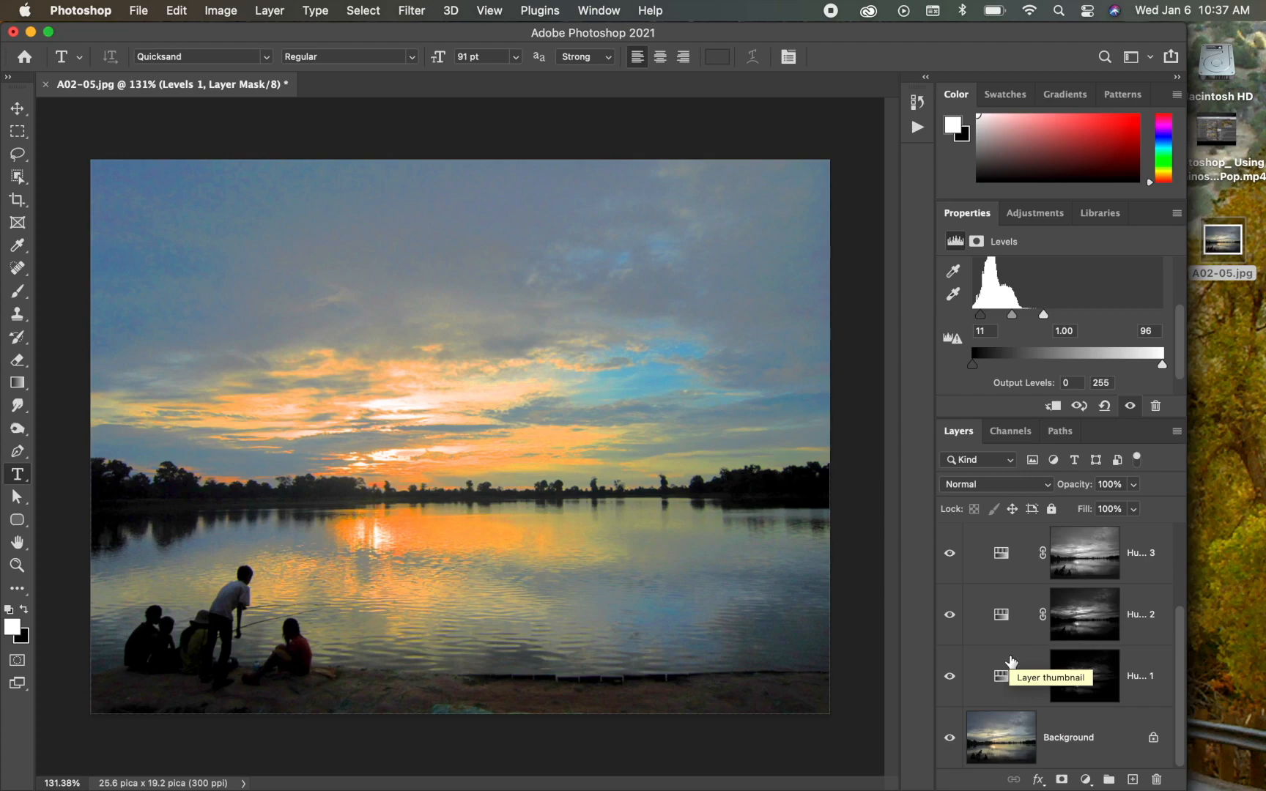
left_click(949, 740, "alt")
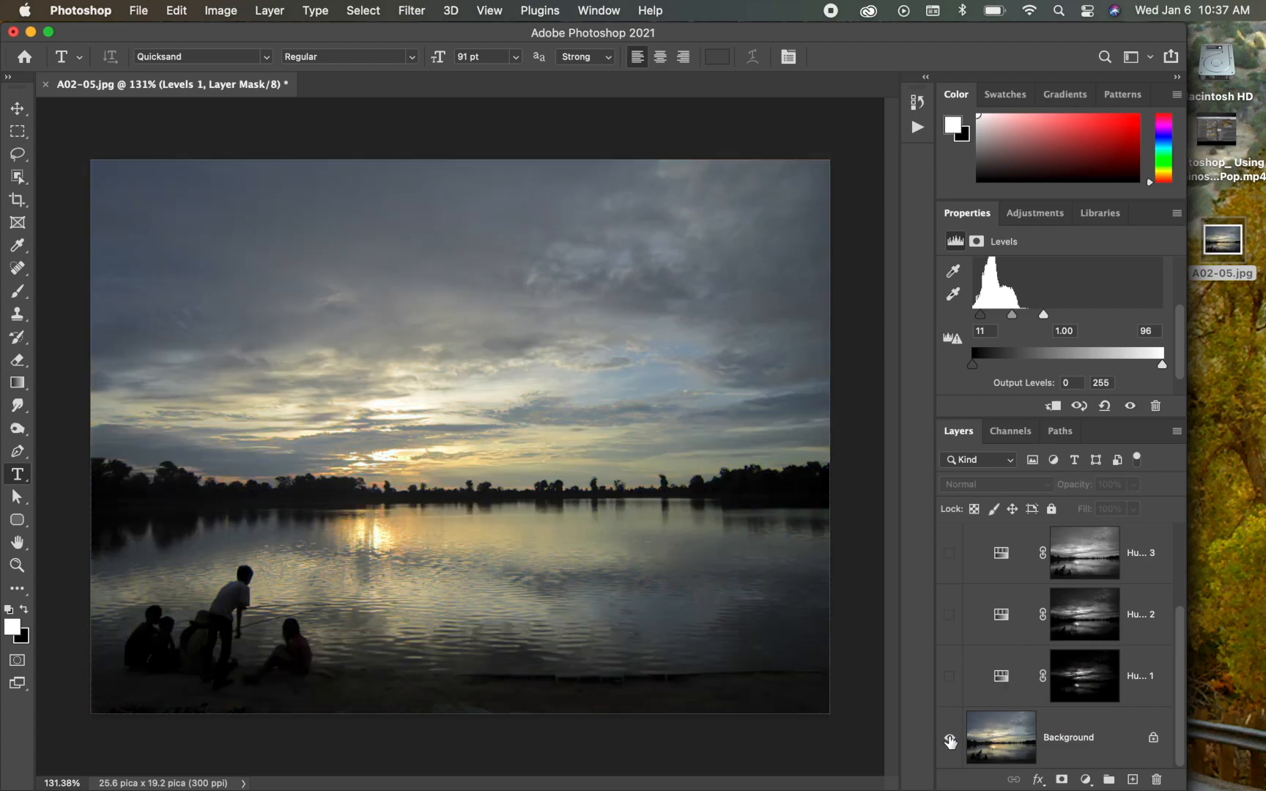
left_click(950, 740, "alt")
left_click(949, 740, "alt")
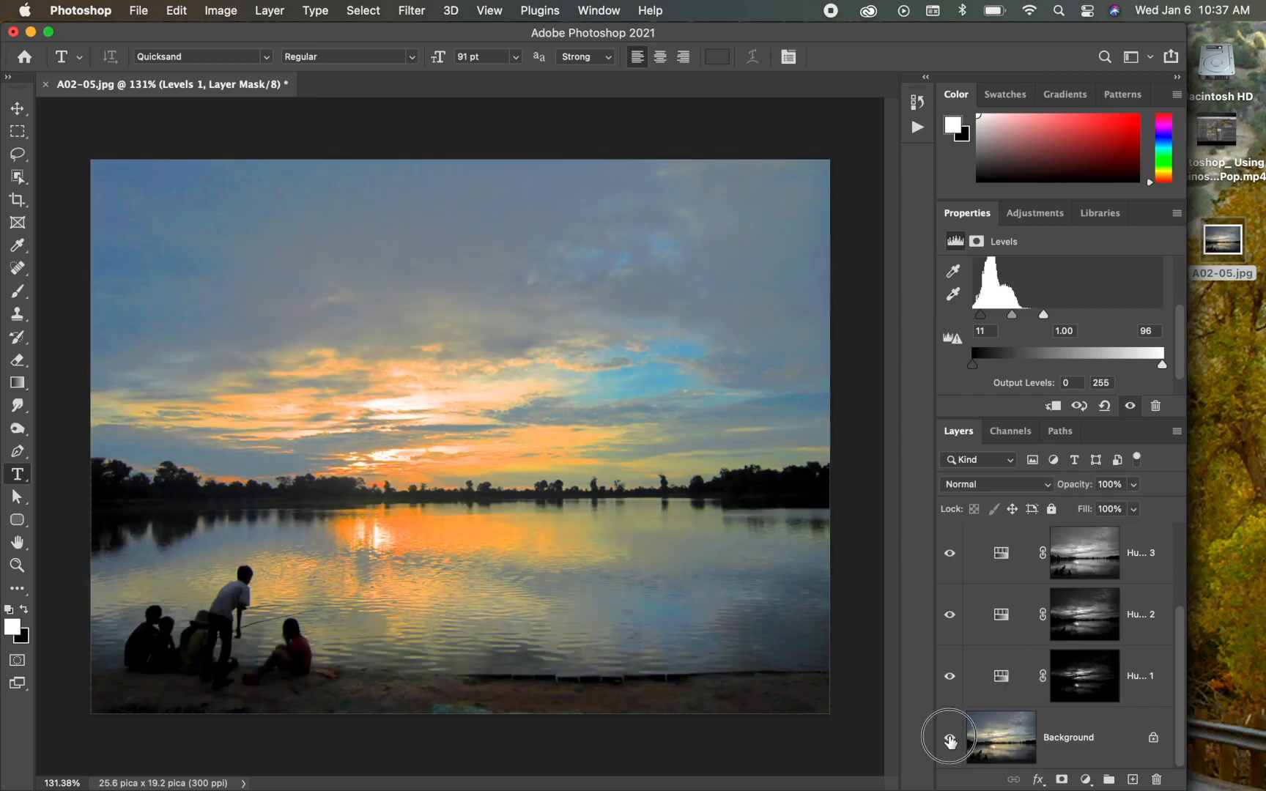